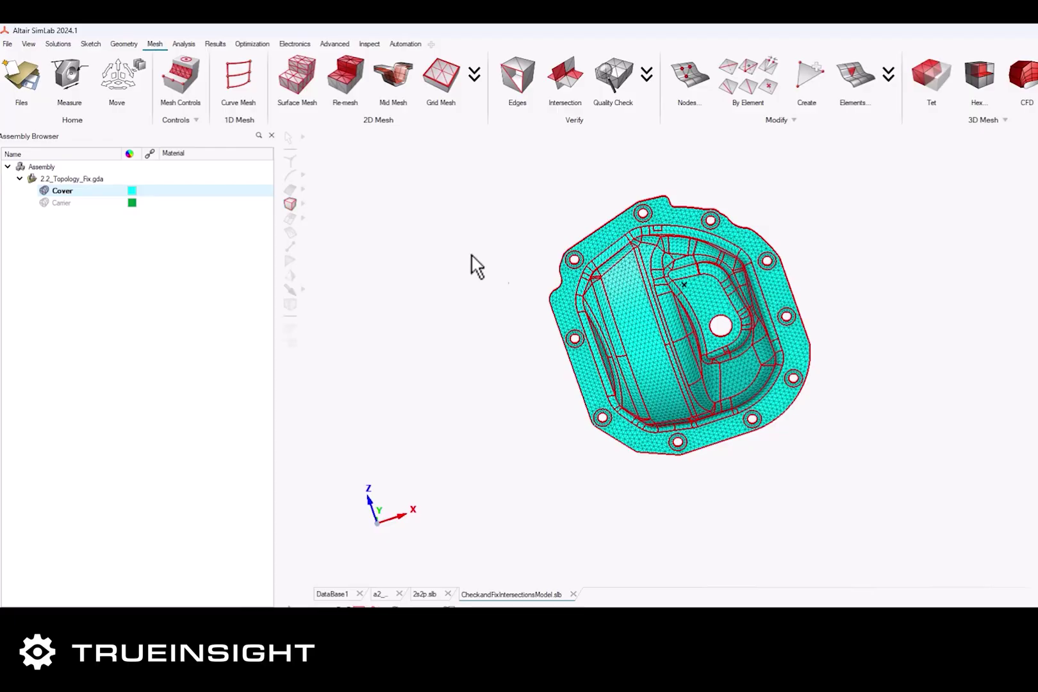
Select the Cover's full cylindrical hole faces with radius between 0.0 and 3.3
{"action": "scroll", "coordinate": [545, 324], "scroll_direction": "up", "scroll_amount": 5}
{"action": "middle_click_drag", "start_coordinate": [574, 368], "coordinate": [508, 512]}
{"action": "middle_click_drag", "start_coordinate": [666, 490], "coordinate": [809, 426]}
{"action": "scroll", "coordinate": [797, 413], "scroll_direction": "up", "scroll_amount": 5}
{"action": "scroll", "coordinate": [968, 346], "scroll_direction": "up", "scroll_amount": 5}
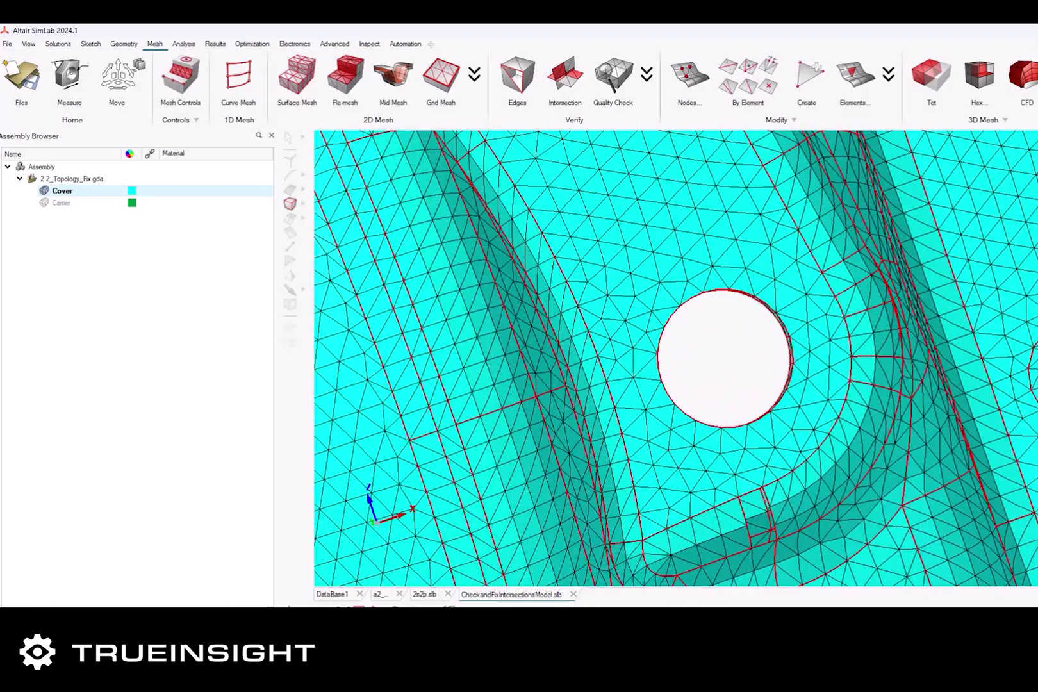
{"action": "scroll", "coordinate": [944, 412], "scroll_direction": "down", "scroll_amount": 10}
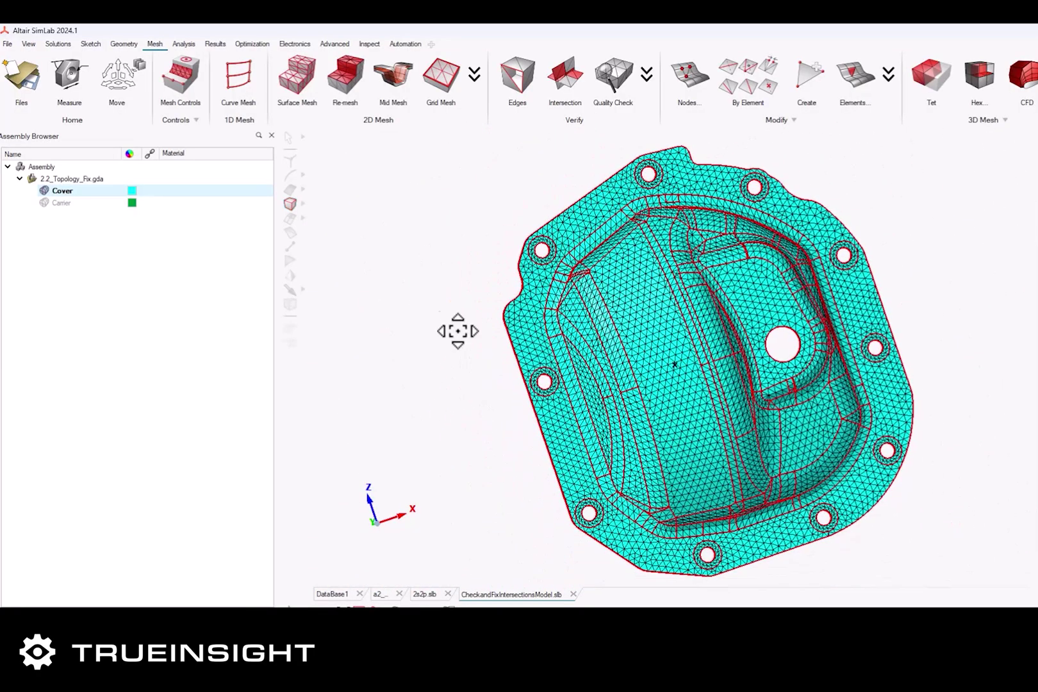
{"action": "right_click", "coordinate": [439, 318]}
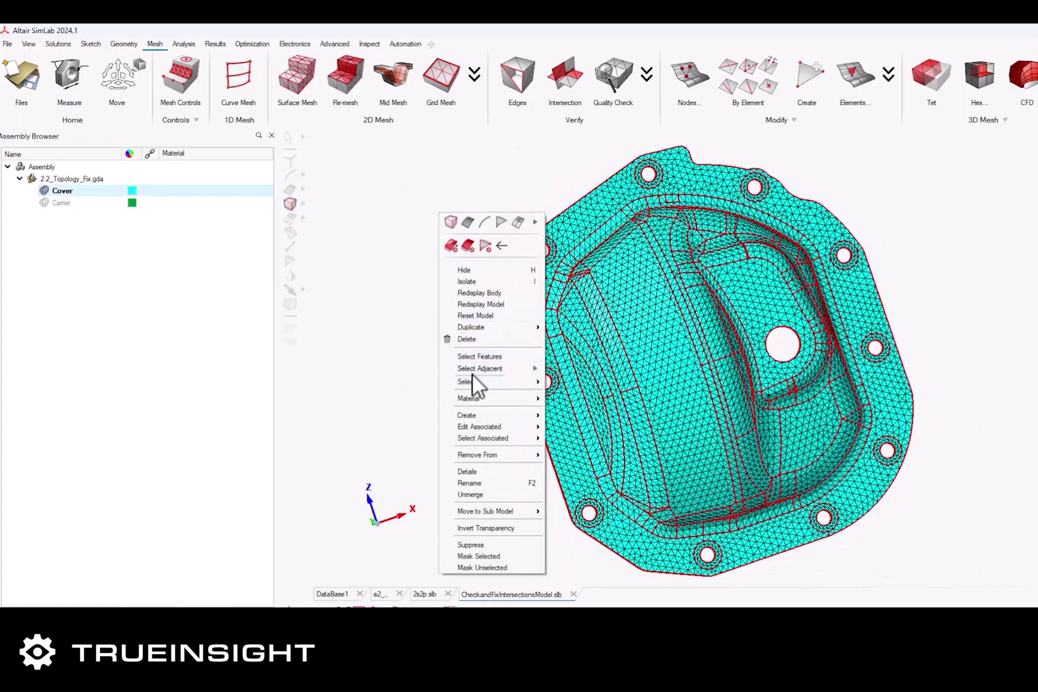
{"action": "left_click", "coordinate": [480, 357]}
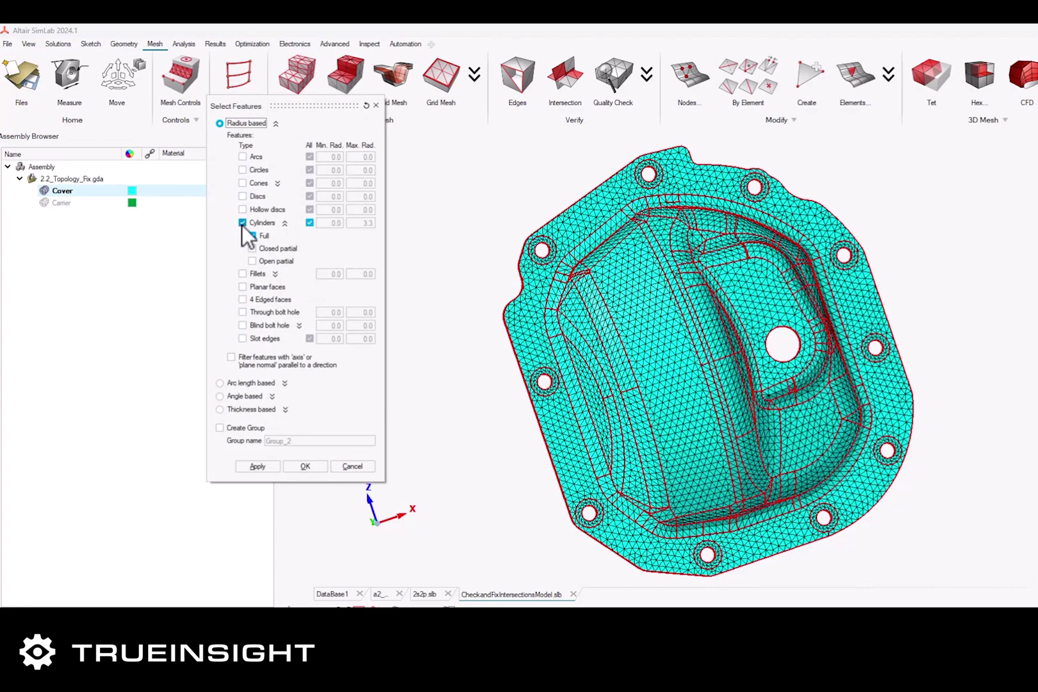
{"action": "left_click", "coordinate": [308, 223]}
{"action": "left_click", "coordinate": [306, 467]}
Orbit the Cover to inspect the selected bolt hole's wall
{"action": "scroll", "coordinate": [557, 407], "scroll_direction": "up", "scroll_amount": 5}
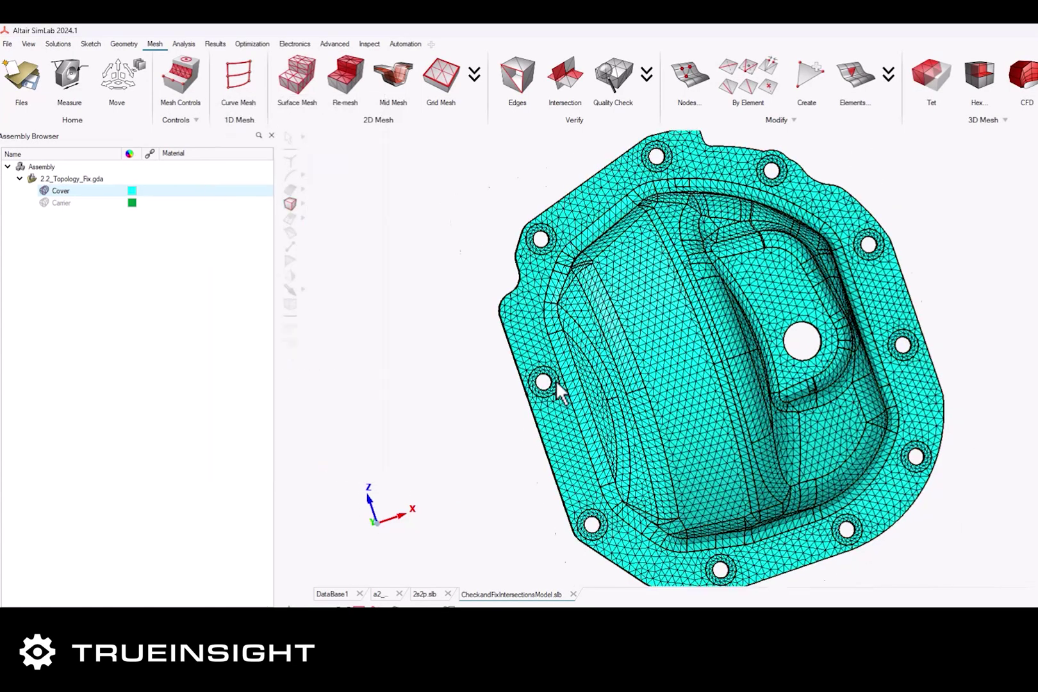
{"action": "middle_click_drag", "start_coordinate": [557, 407], "coordinate": [653, 419]}
{"action": "scroll", "coordinate": [653, 420], "scroll_direction": "up", "scroll_amount": 5}
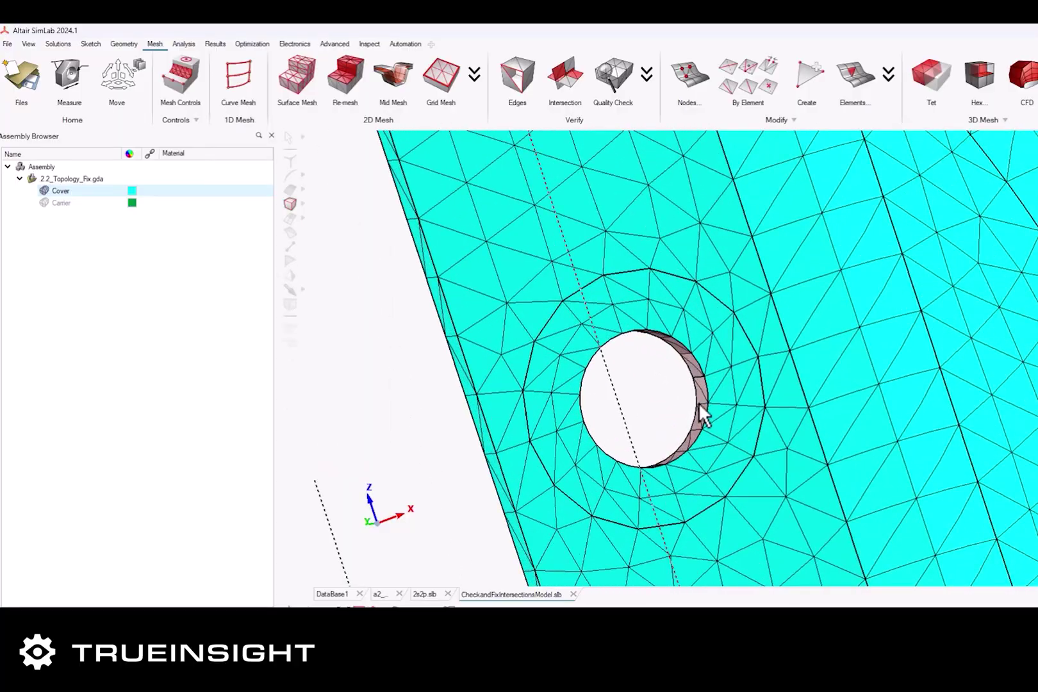
{"action": "scroll", "coordinate": [649, 436], "scroll_direction": "down", "scroll_amount": 10}
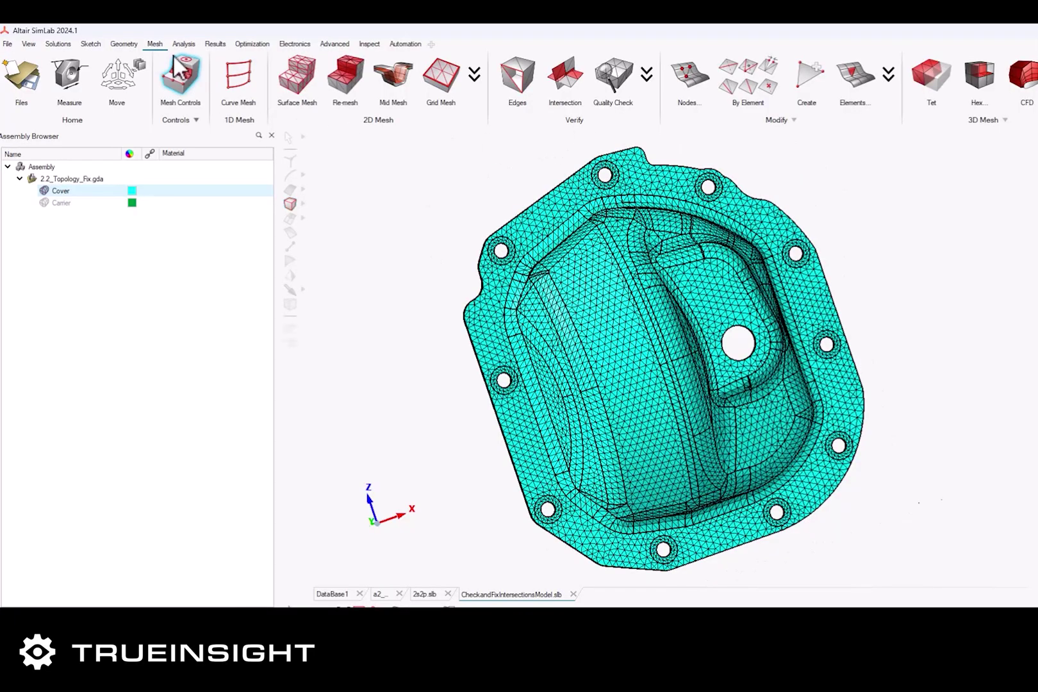
{"action": "left_click", "coordinate": [125, 43]}
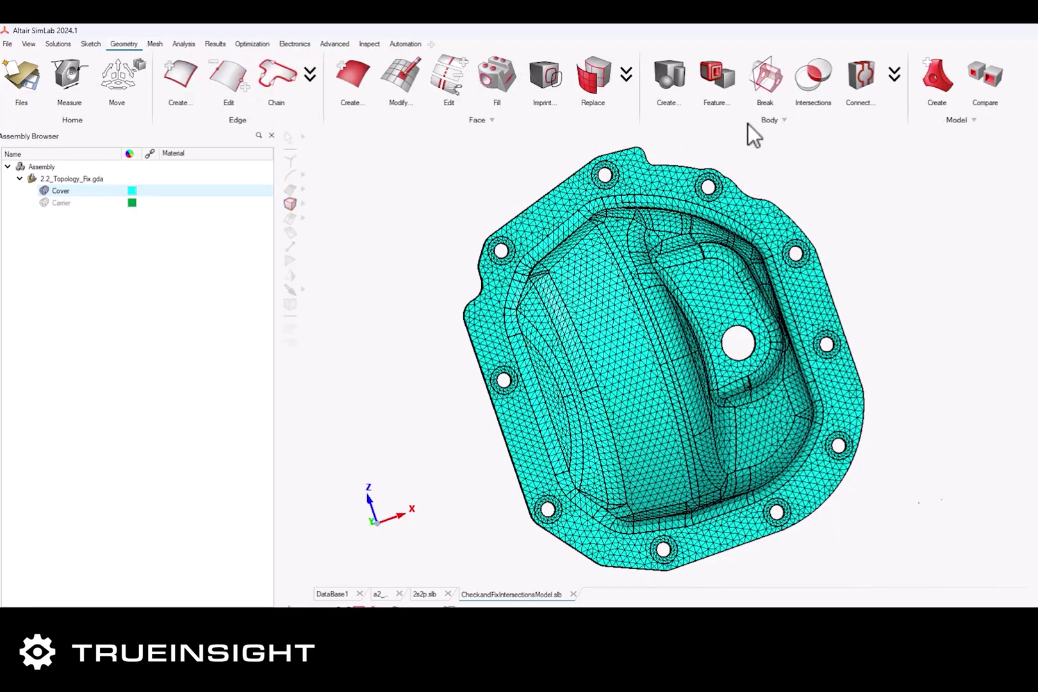
Remove all holes from the Cover body, filling its small bolt hole with a patch
{"action": "left_click", "coordinate": [719, 82]}
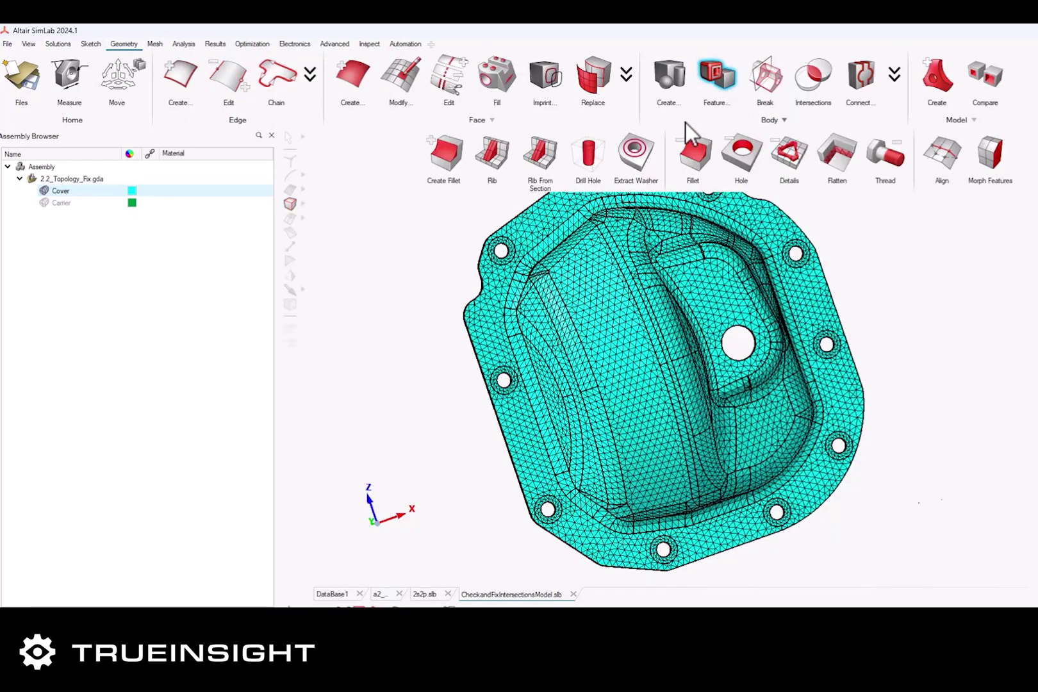
{"action": "left_click", "coordinate": [748, 156]}
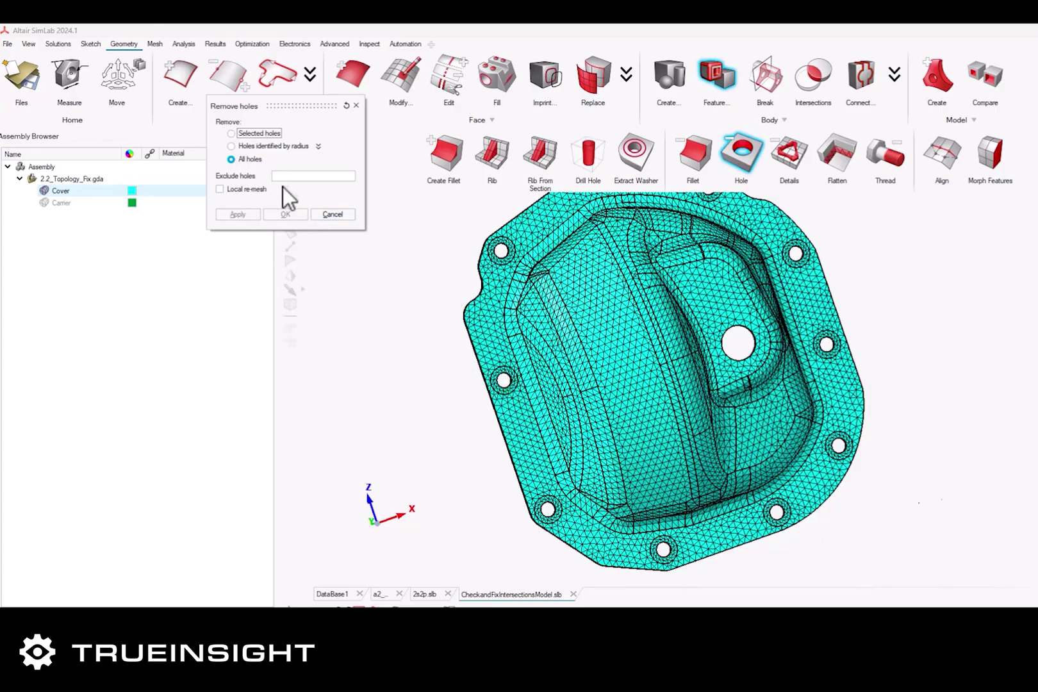
{"action": "left_click", "coordinate": [588, 329]}
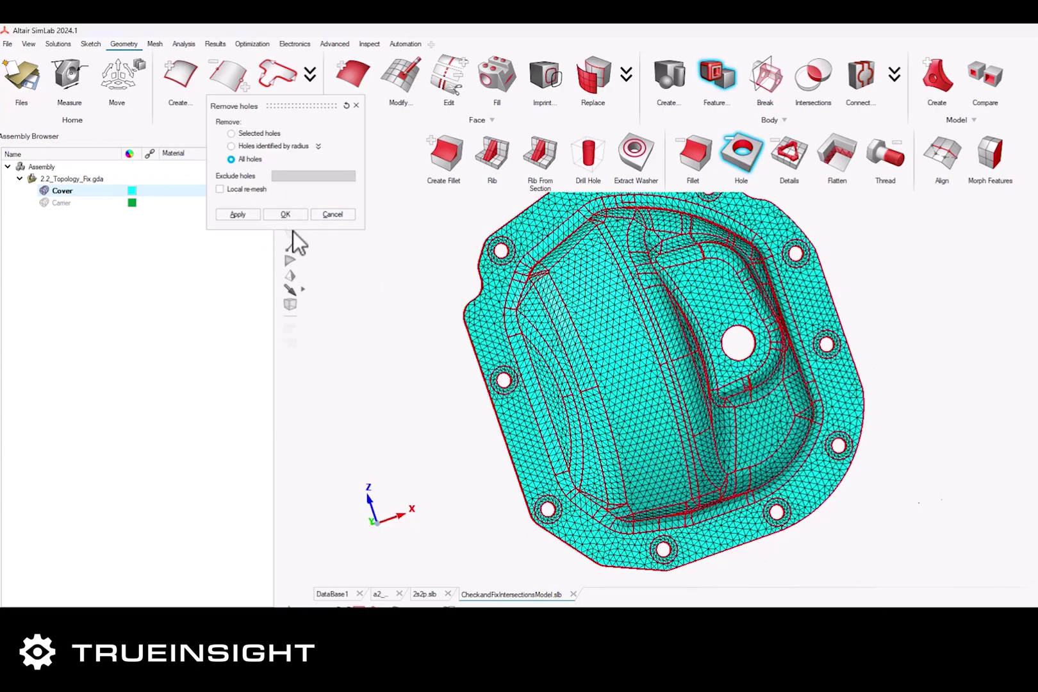
{"action": "left_click", "coordinate": [286, 214]}
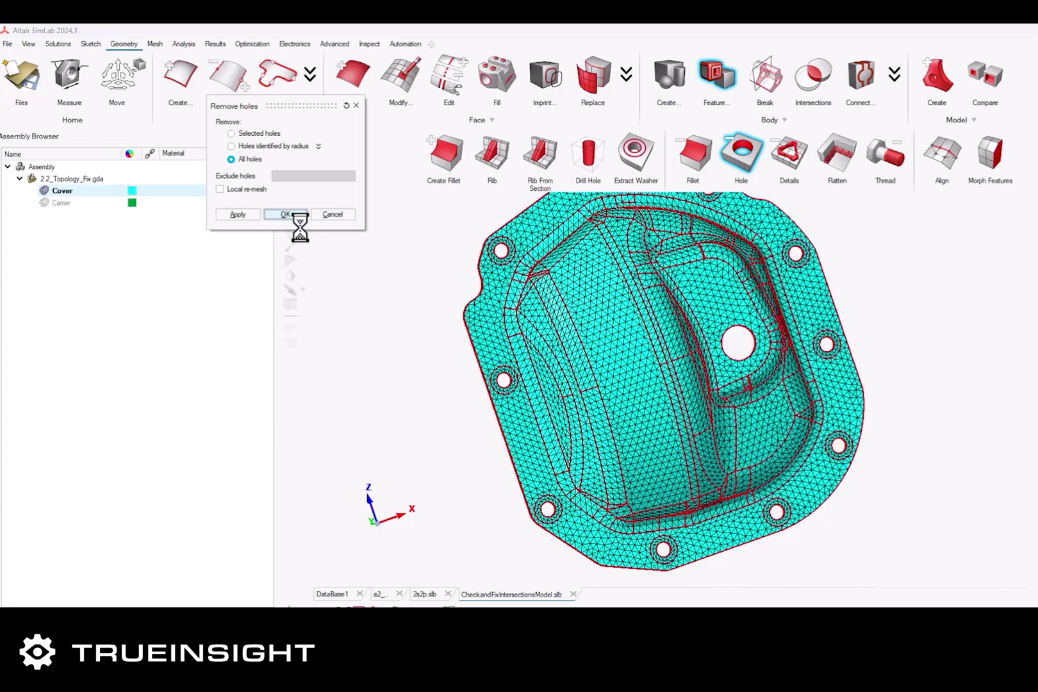
{"action": "scroll", "coordinate": [506, 394], "scroll_direction": "up", "scroll_amount": 3}
{"action": "scroll", "coordinate": [500, 394], "scroll_direction": "up", "scroll_amount": 3}
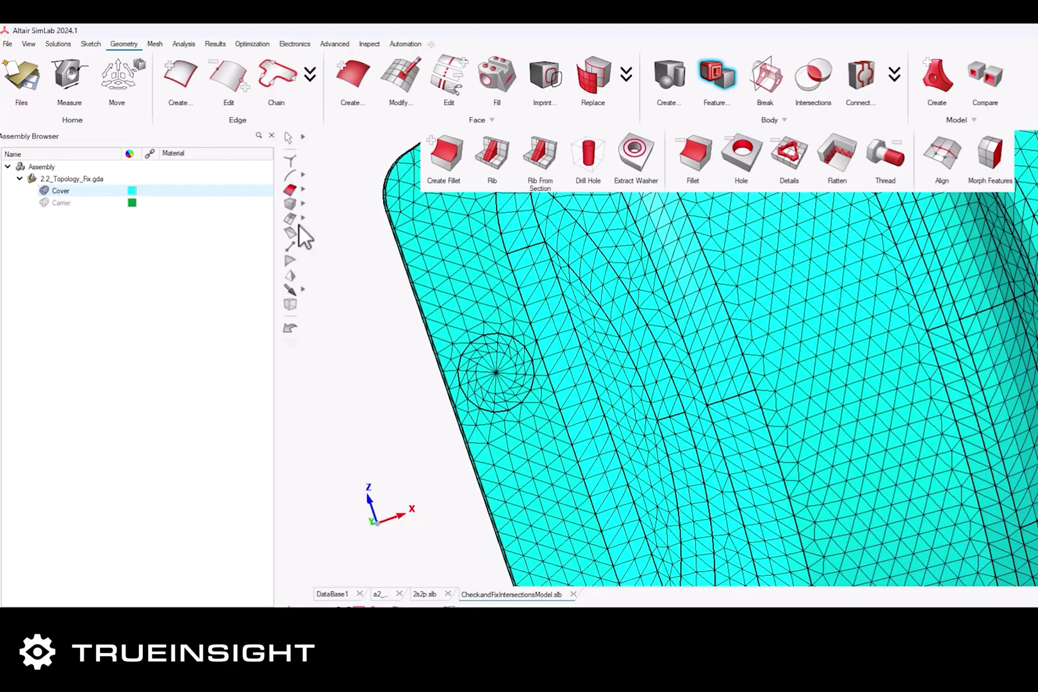
{"action": "left_click", "coordinate": [502, 371]}
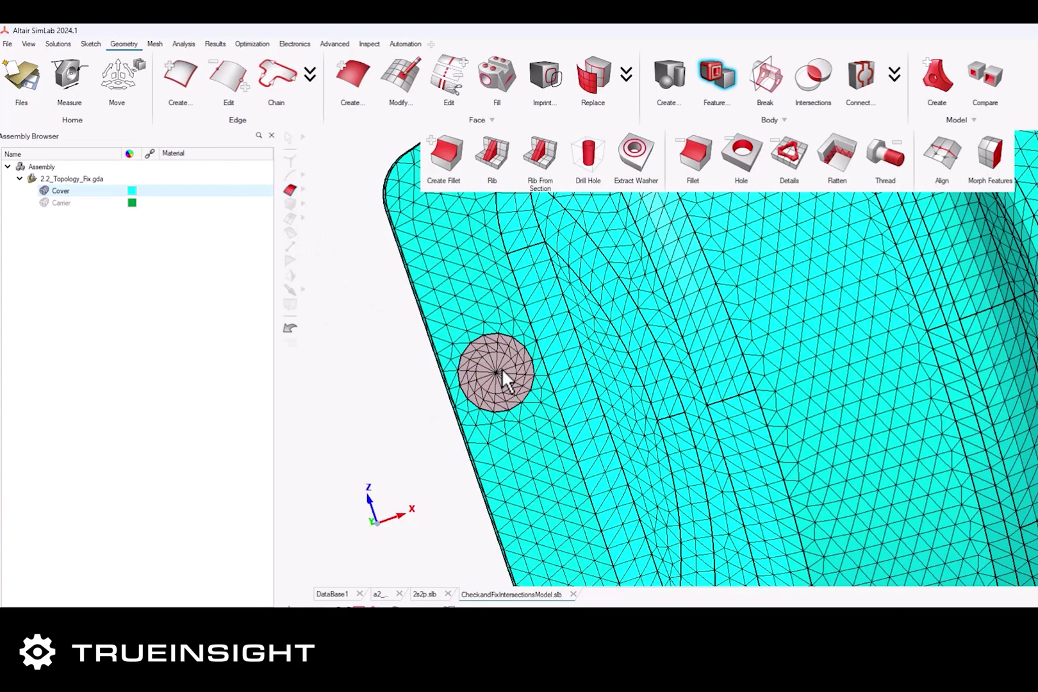
Re-mesh the filled hole patch with element size 6 and grade factor 1.3
{"action": "left_click", "coordinate": [155, 44]}
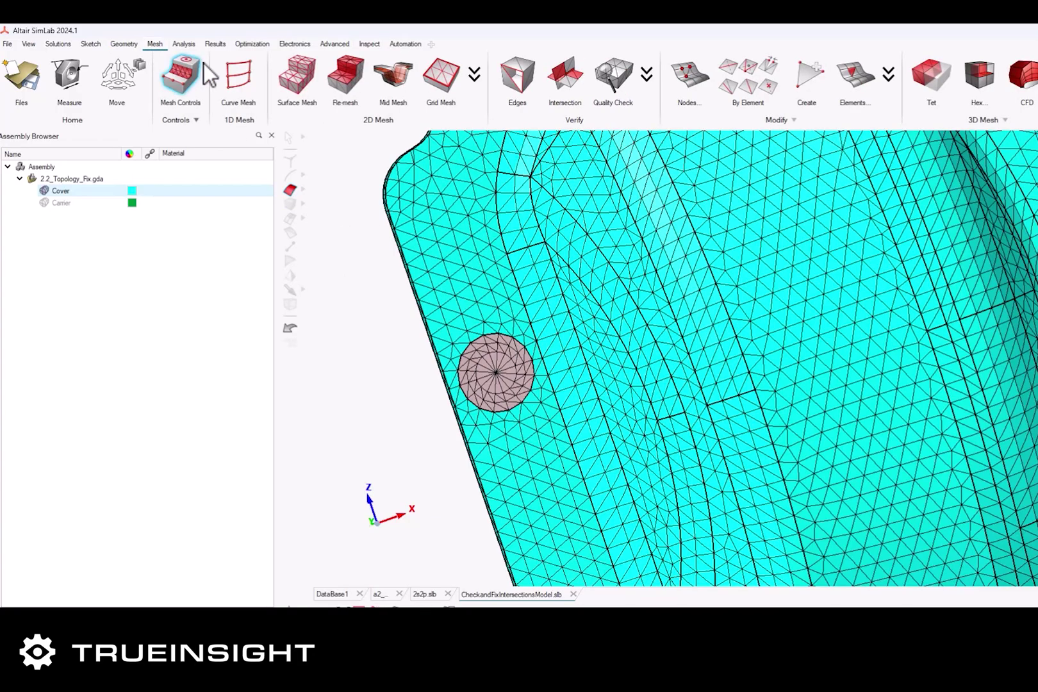
{"action": "left_click", "coordinate": [351, 77]}
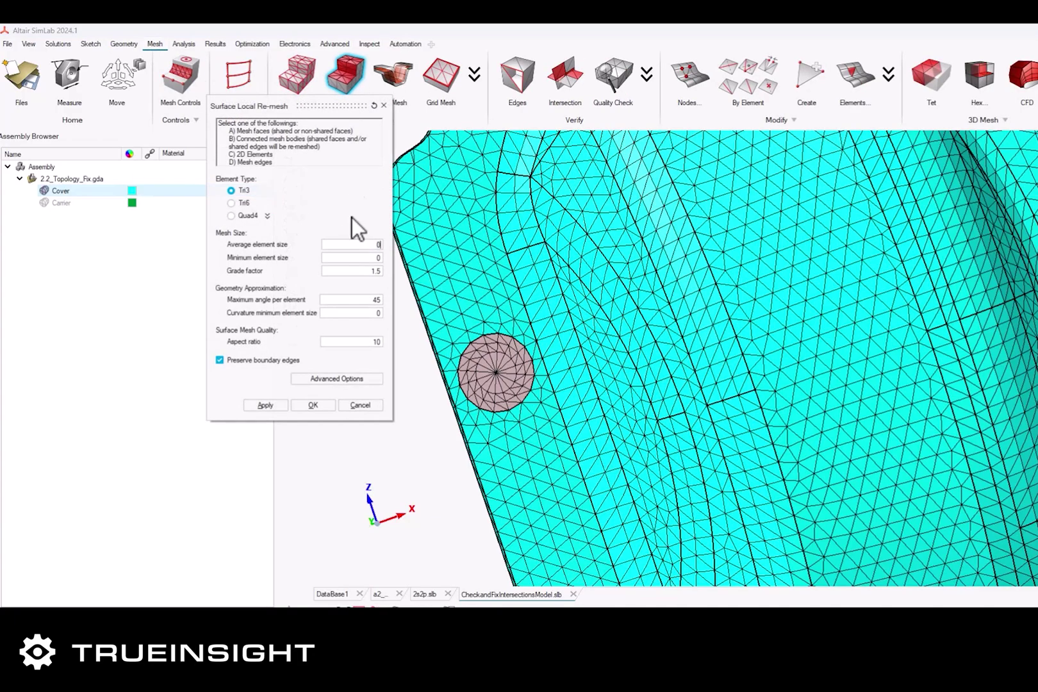
{"action": "left_click", "coordinate": [362, 271]}
{"action": "left_click", "coordinate": [313, 405]}
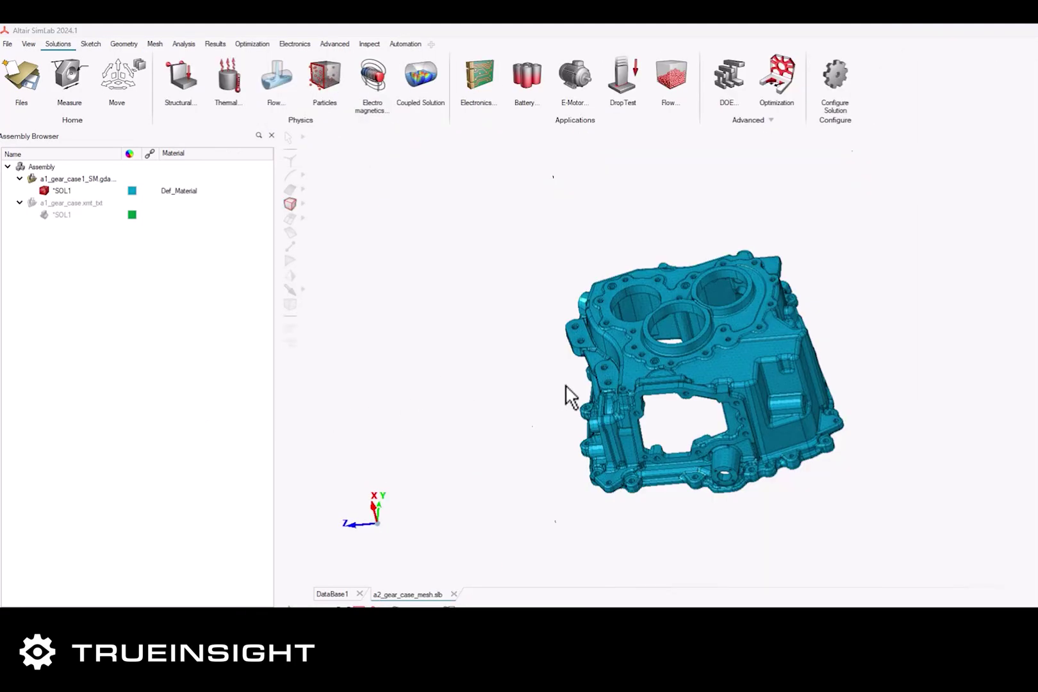
{"action": "middle_click_drag", "start_coordinate": [568, 396], "coordinate": [477, 500]}
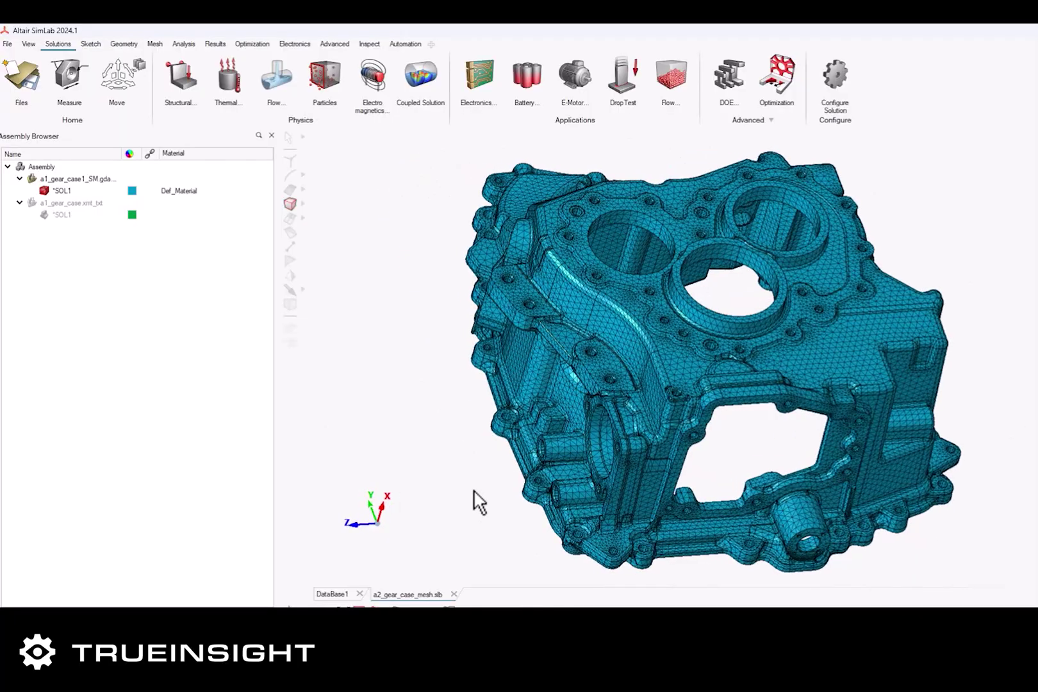
{"action": "left_click", "coordinate": [155, 44]}
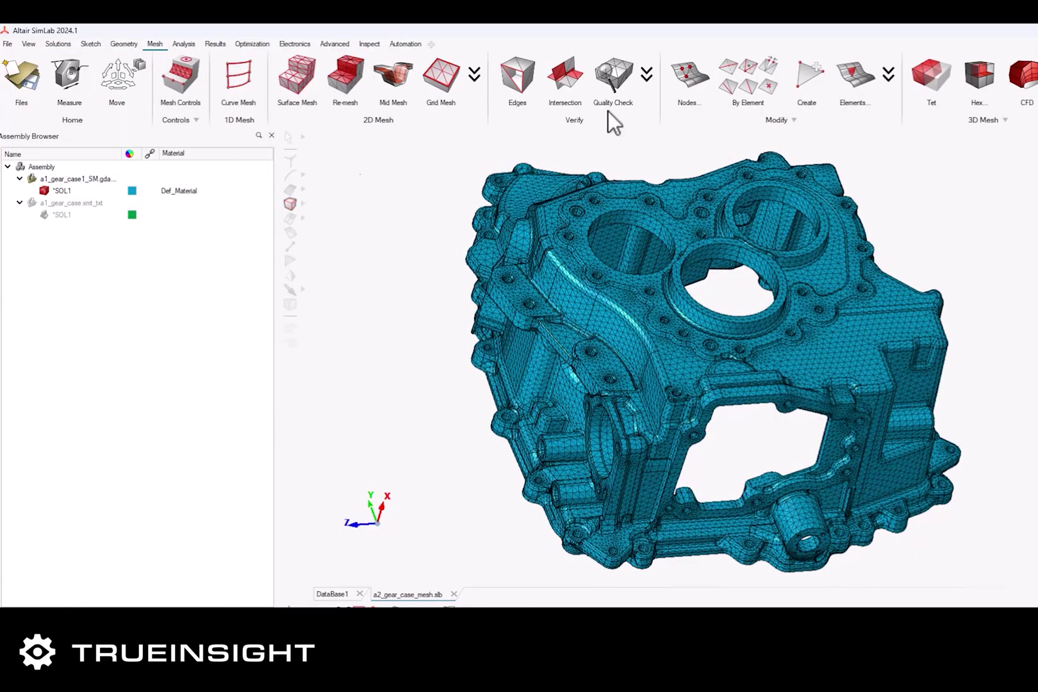
Set the Stretch limit to .5 and compute the gear case's element quality statistics
{"action": "left_click", "coordinate": [613, 75]}
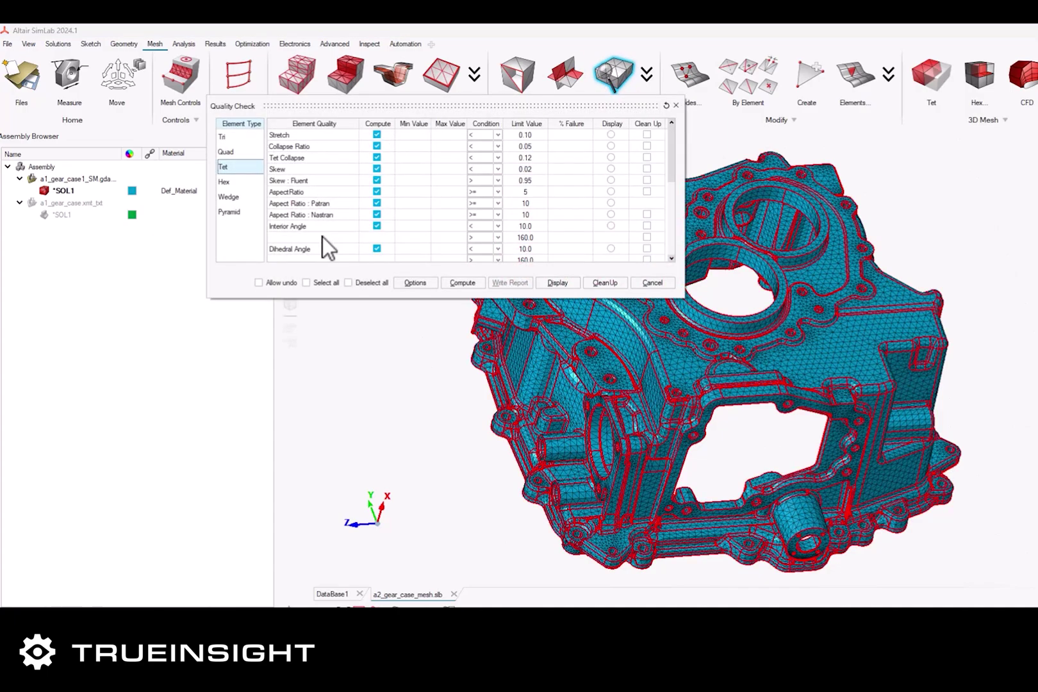
{"action": "left_click", "coordinate": [526, 136]}
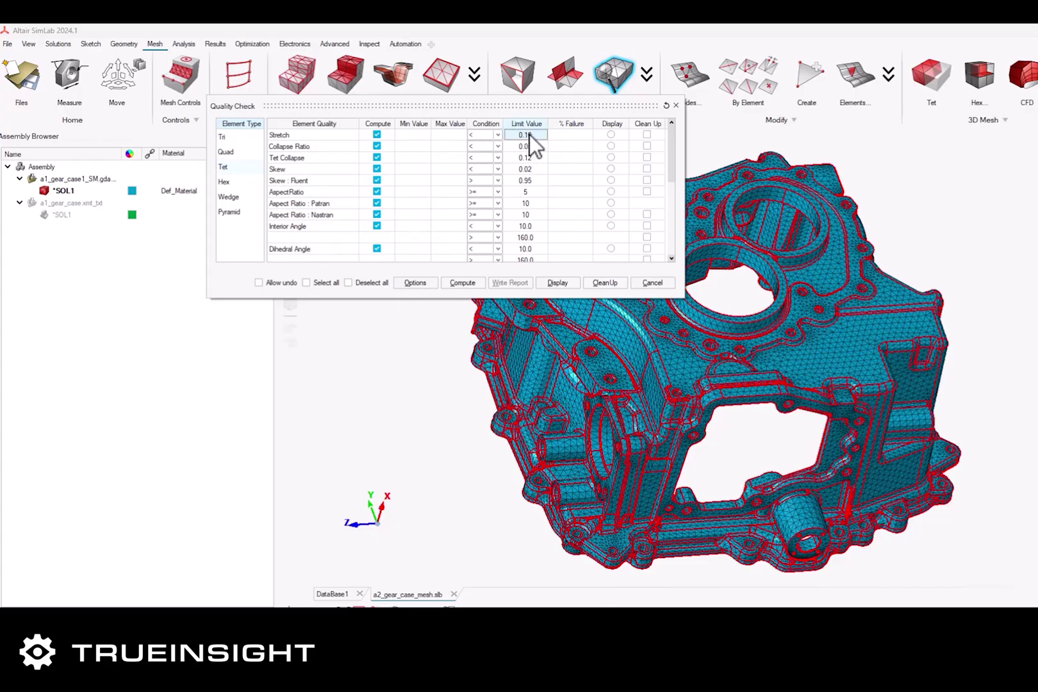
{"action": "type", "text": ".5"}
{"action": "key", "text": "Tab"}
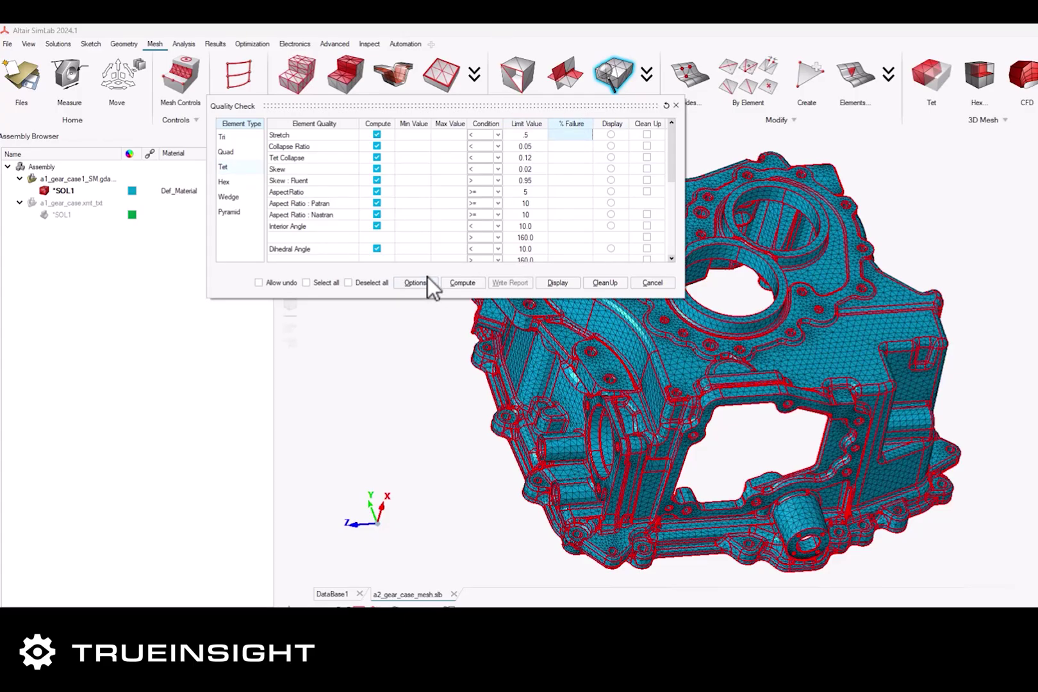
{"action": "left_click", "coordinate": [461, 283]}
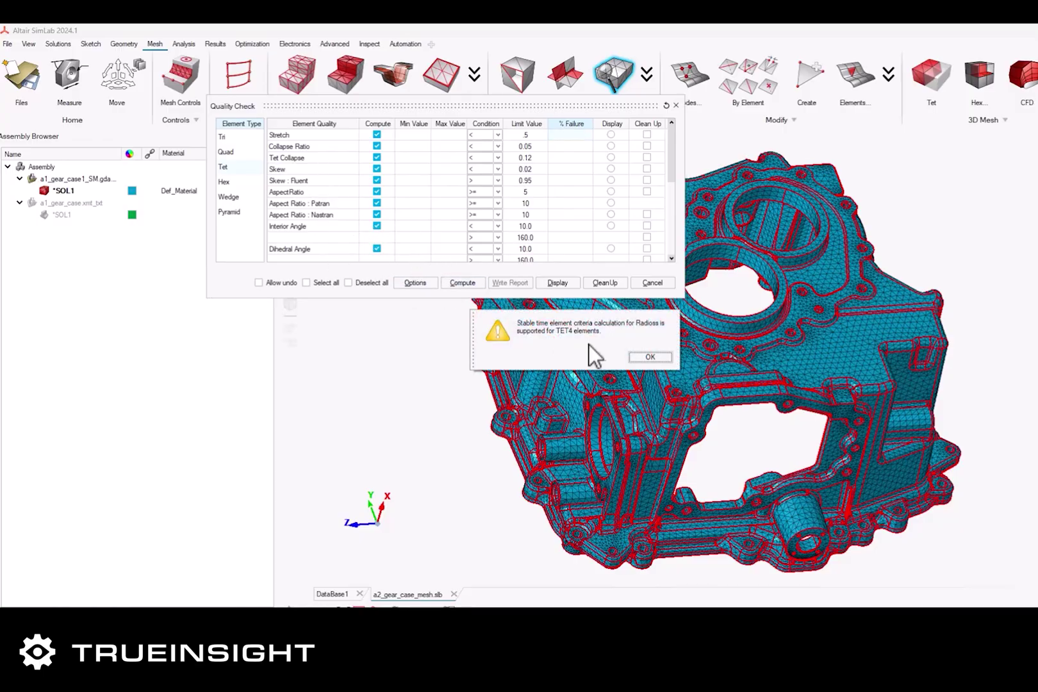
{"action": "left_click", "coordinate": [652, 357]}
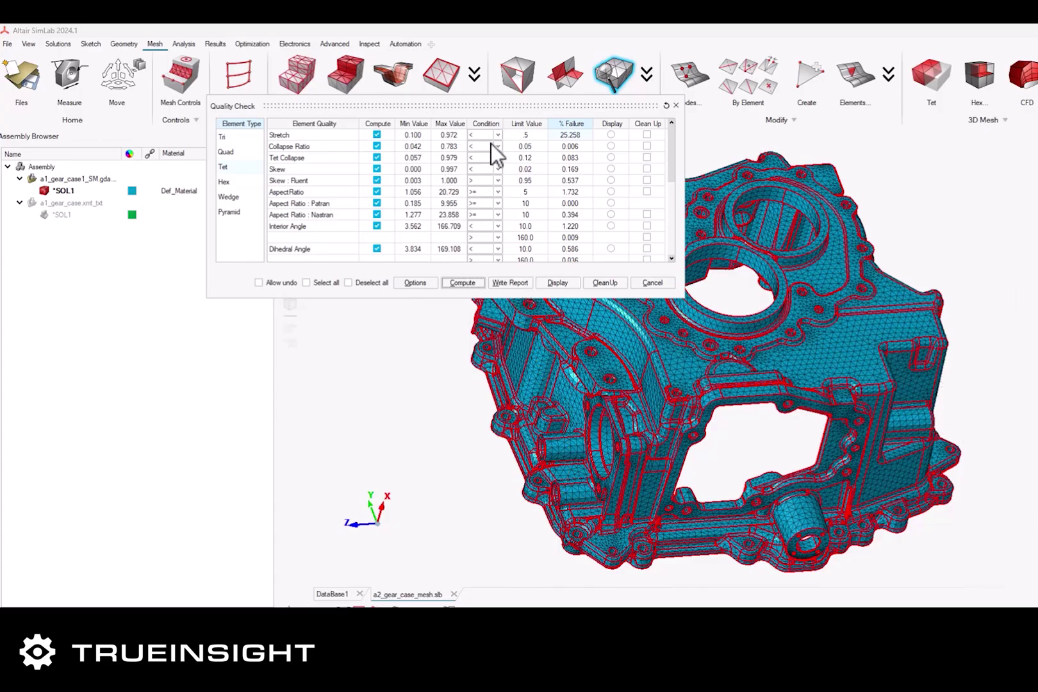
{"action": "left_click", "coordinate": [570, 136]}
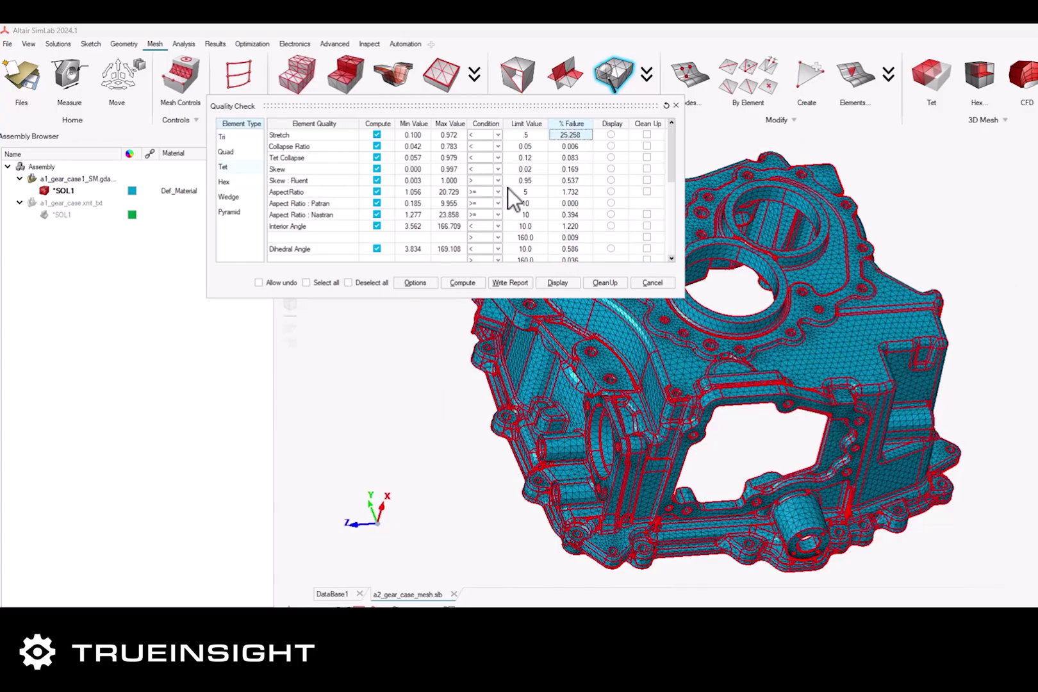
Display and clean up the elements failing the Tet Collapse 0.12 limit
{"action": "left_click", "coordinate": [531, 161]}
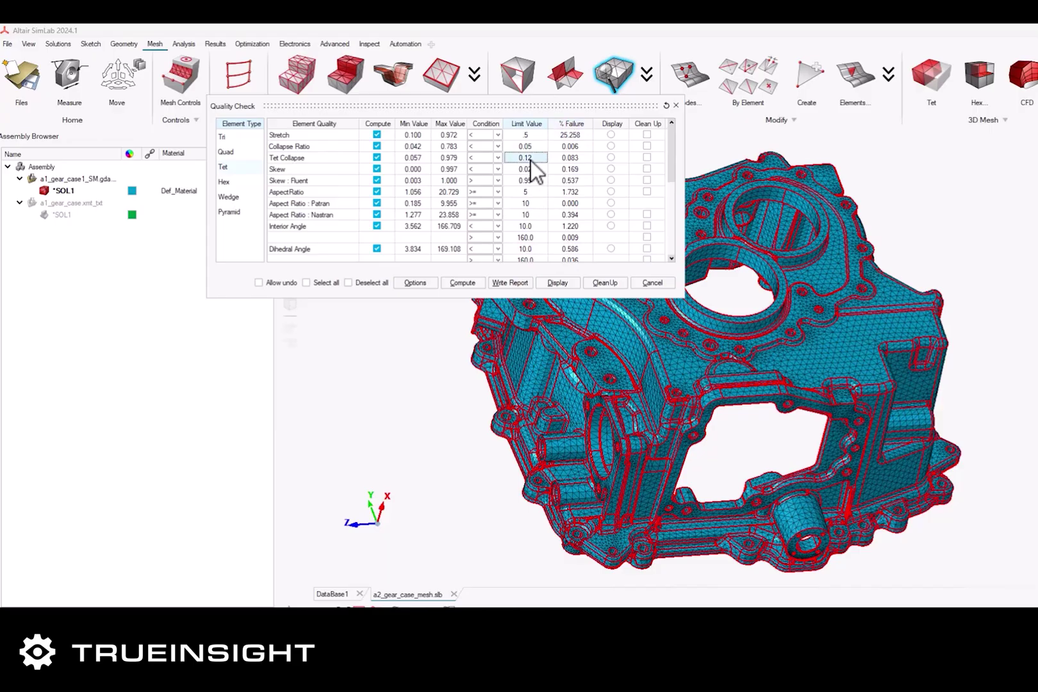
{"action": "left_click", "coordinate": [610, 158]}
{"action": "left_click", "coordinate": [555, 284]}
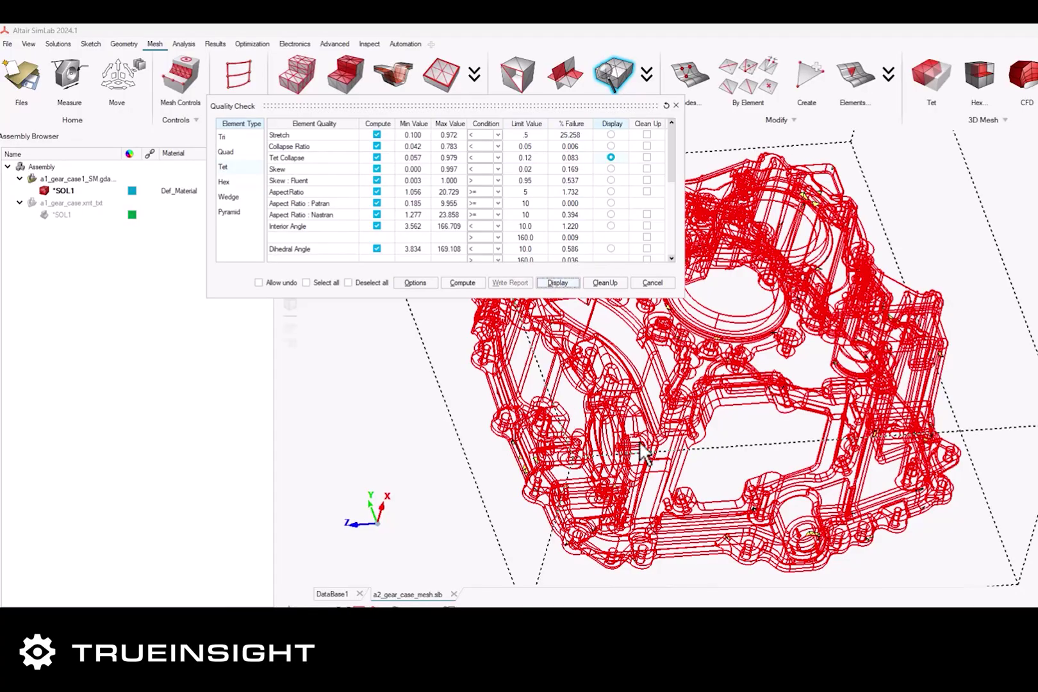
{"action": "scroll", "coordinate": [552, 474], "scroll_direction": "up", "scroll_amount": 2}
{"action": "mouse_move", "coordinate": [541, 474]}
{"action": "middle_mouse_down"}
{"action": "mouse_move", "coordinate": [510, 481]}
{"action": "mouse_move", "coordinate": [537, 487]}
{"action": "mouse_move", "coordinate": [547, 471]}
{"action": "middle_mouse_up"}
{"action": "left_click", "coordinate": [646, 157]}
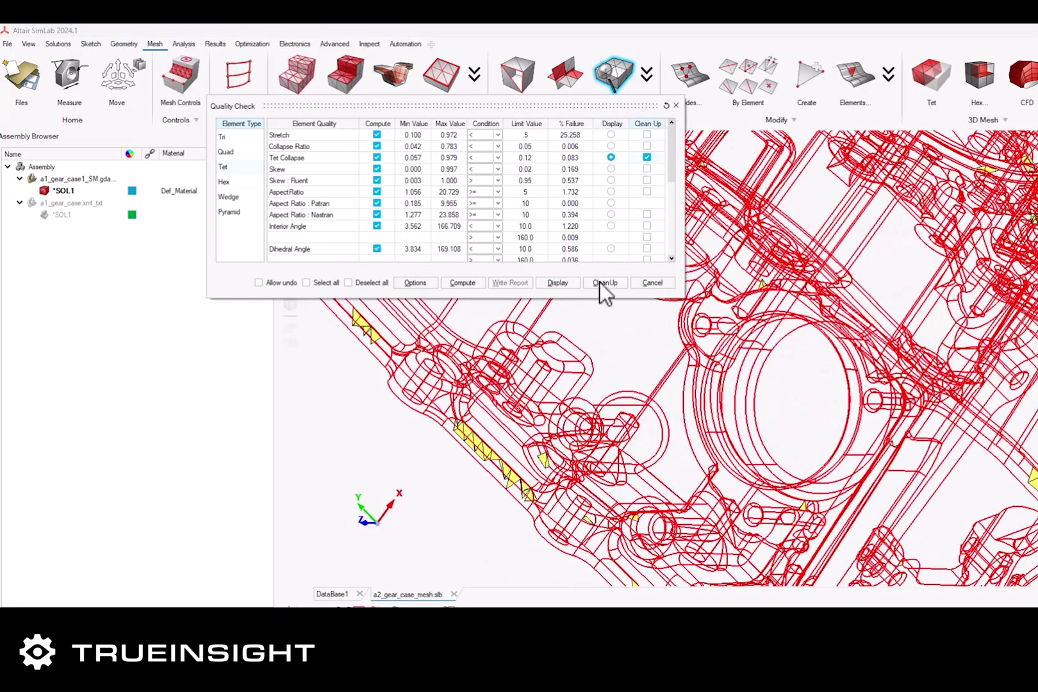
{"action": "left_click", "coordinate": [605, 283]}
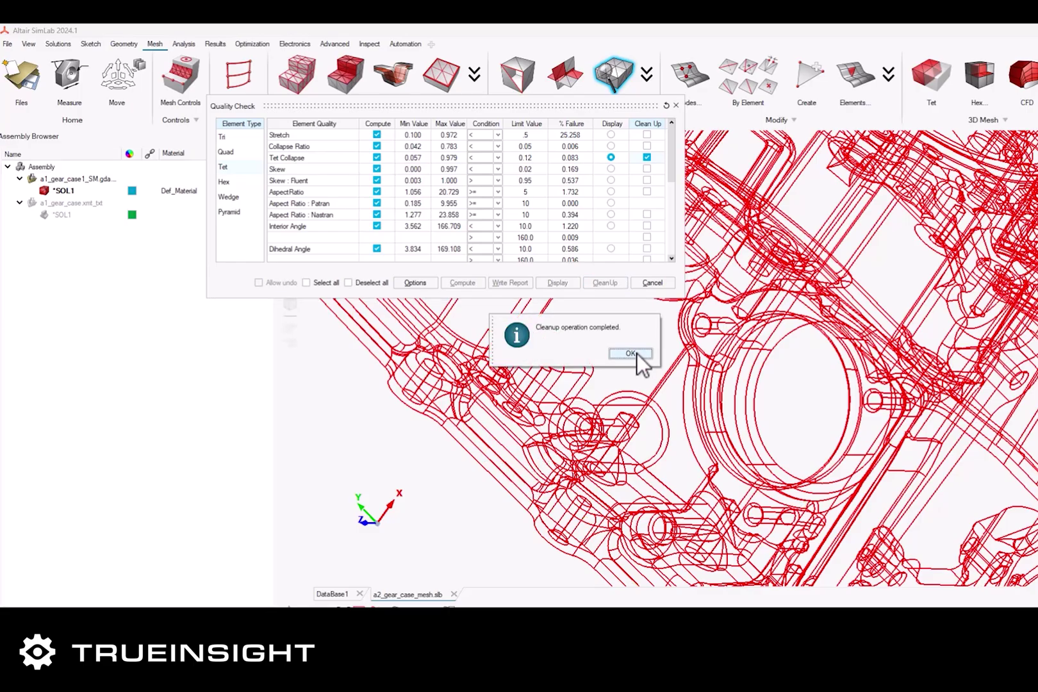
{"action": "left_click", "coordinate": [635, 353]}
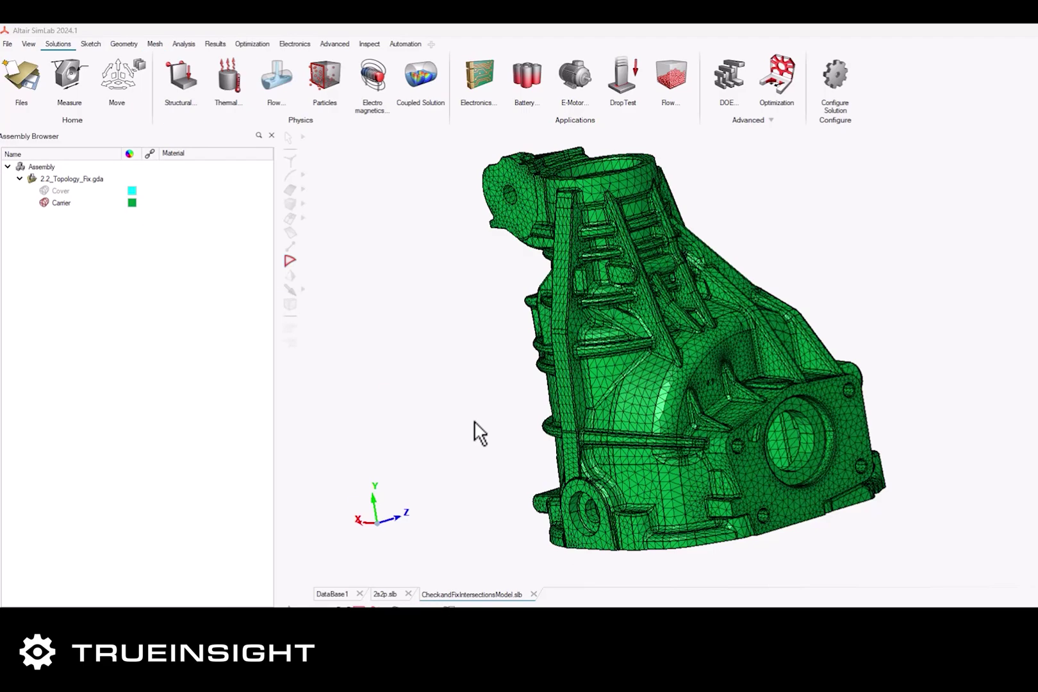
{"action": "middle_click_drag", "start_coordinate": [474, 431], "coordinate": [505, 463]}
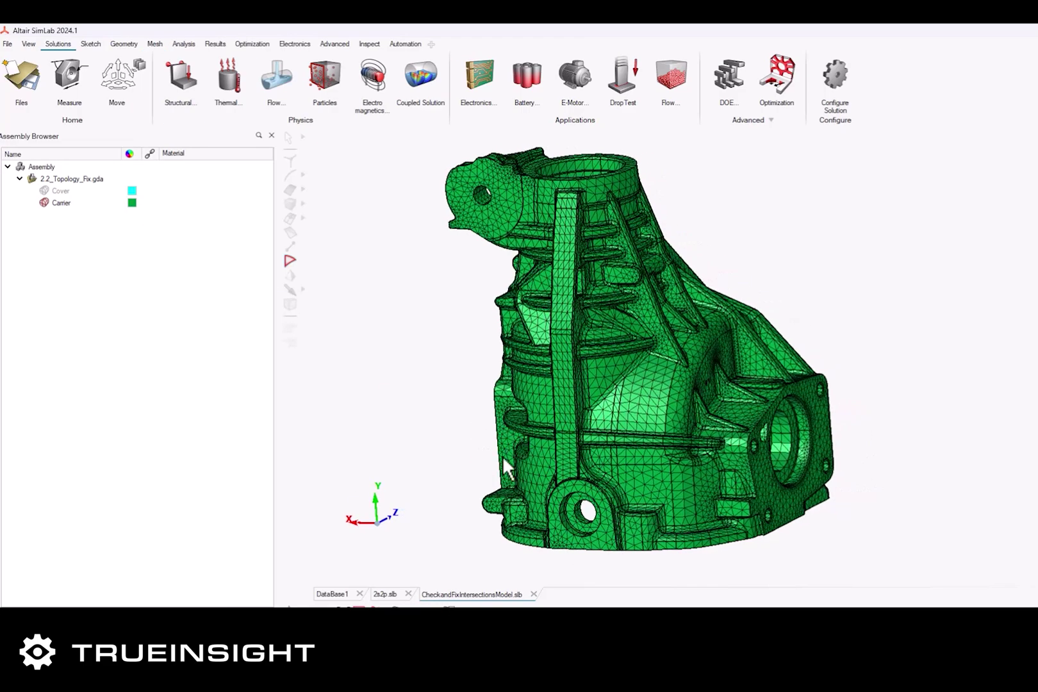
Show only the intersecting Carrier elements, box-select them and delete them
{"action": "middle_click_drag", "start_coordinate": [827, 540], "coordinate": [767, 528]}
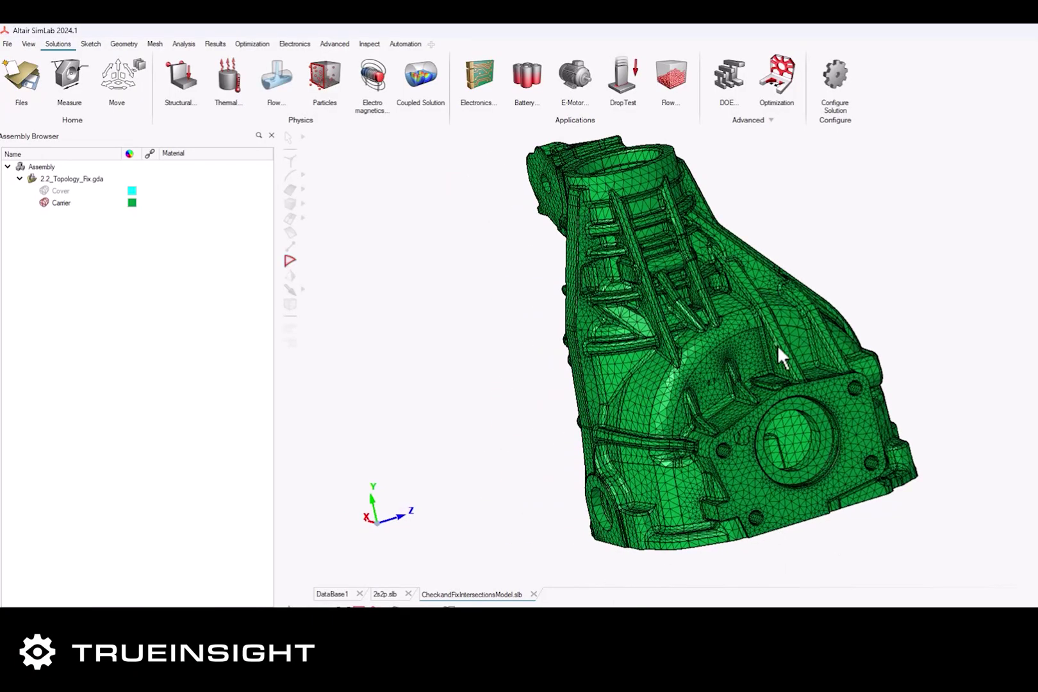
{"action": "middle_click_drag", "start_coordinate": [403, 255], "coordinate": [405, 272], "text": "ctrl"}
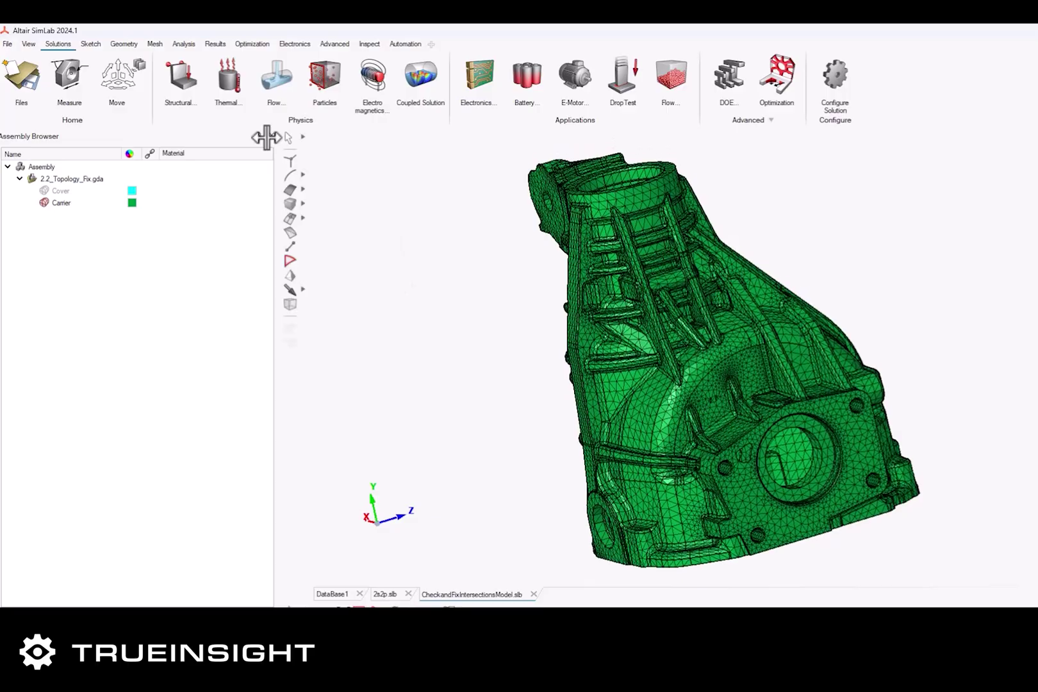
{"action": "left_click", "coordinate": [154, 43]}
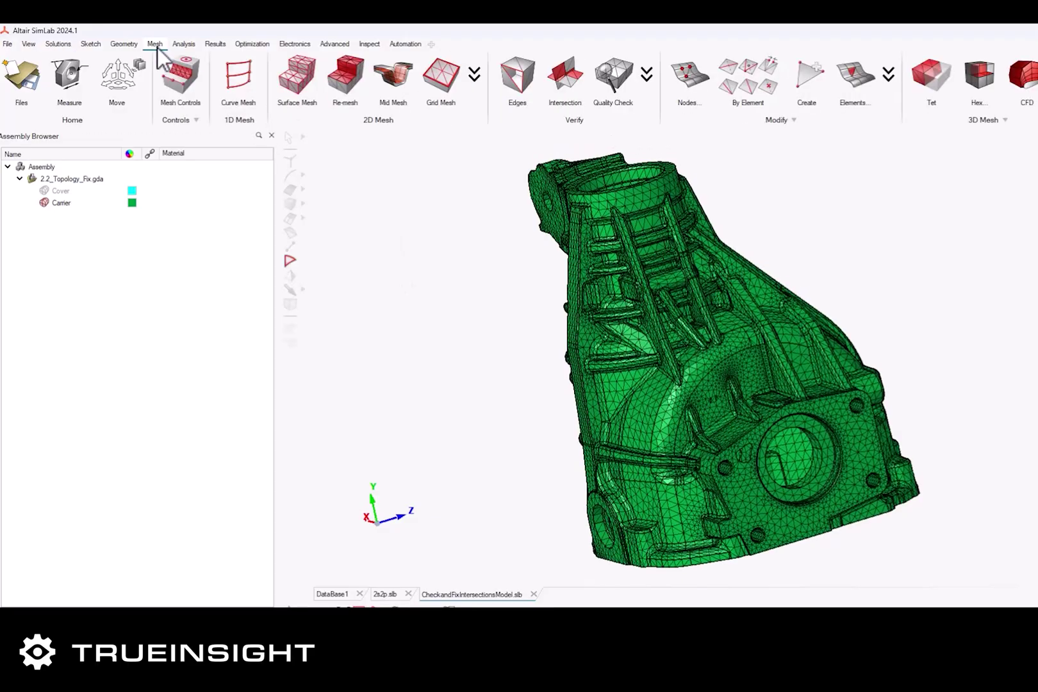
{"action": "left_click", "coordinate": [565, 82]}
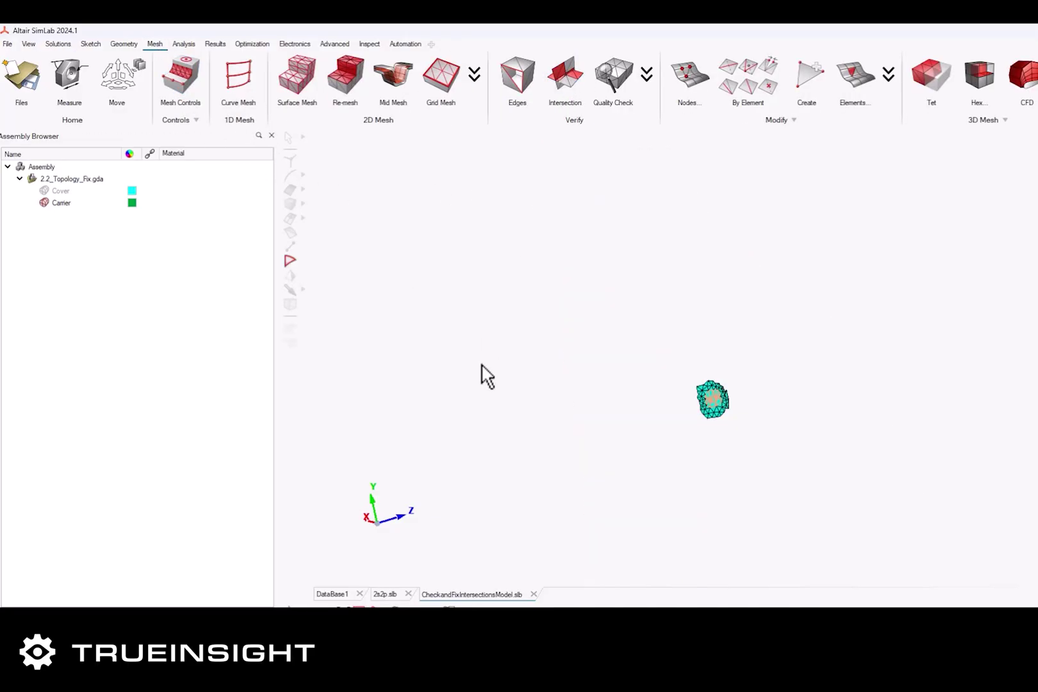
{"action": "scroll", "coordinate": [730, 419], "scroll_direction": "up", "scroll_amount": 6}
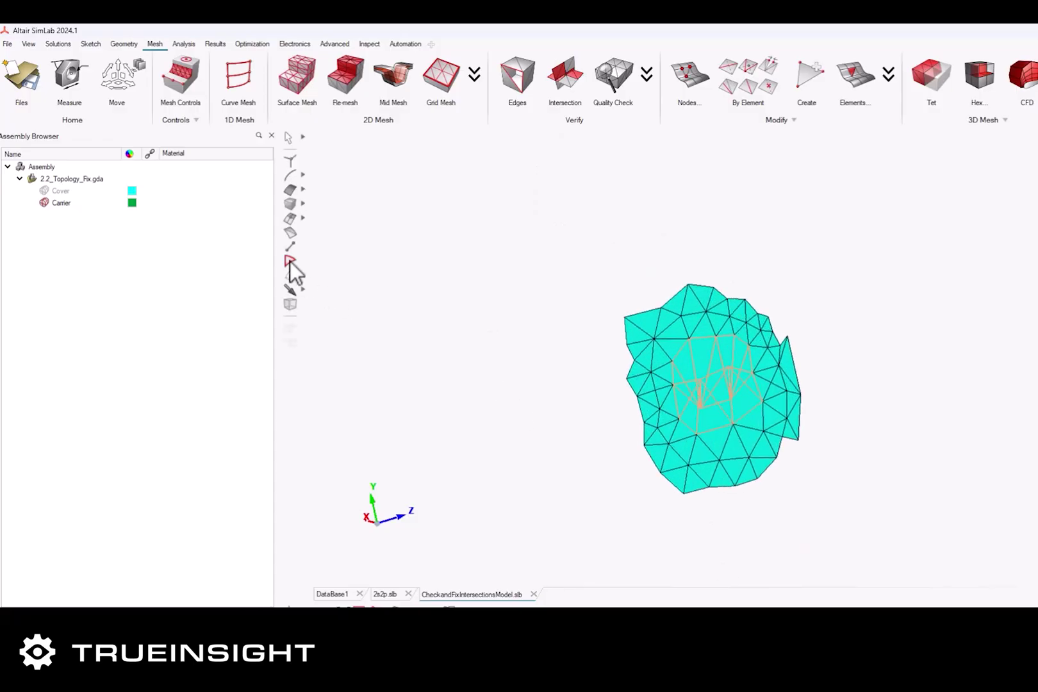
{"action": "left_click_drag", "start_coordinate": [665, 327], "coordinate": [761, 438]}
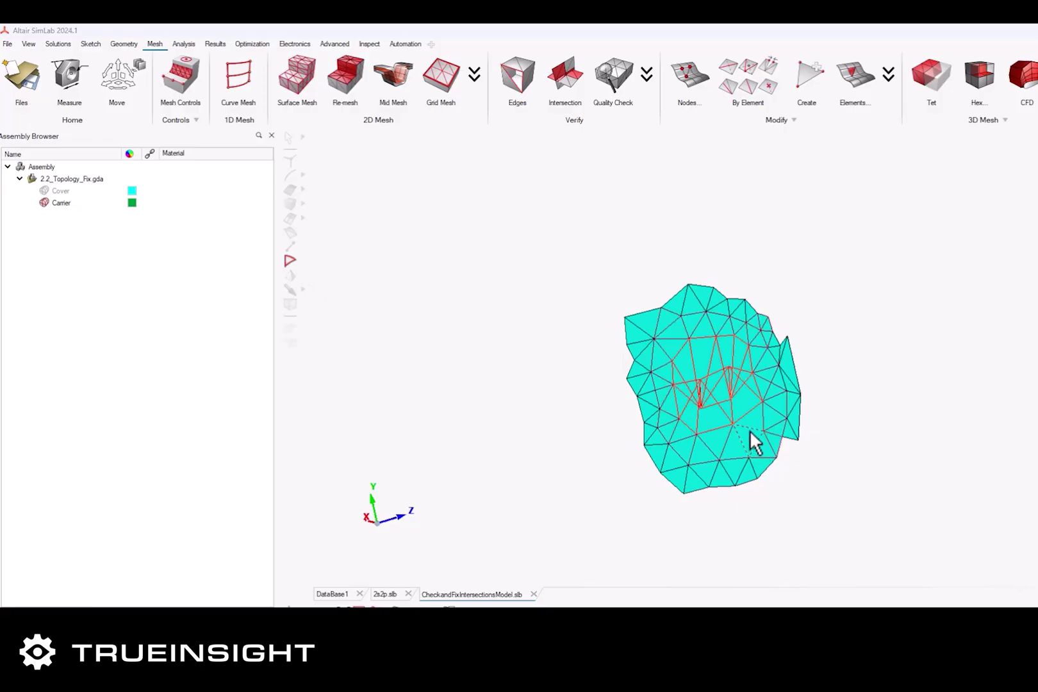
{"action": "key", "text": "Delete"}
{"action": "left_click", "coordinate": [753, 392]}
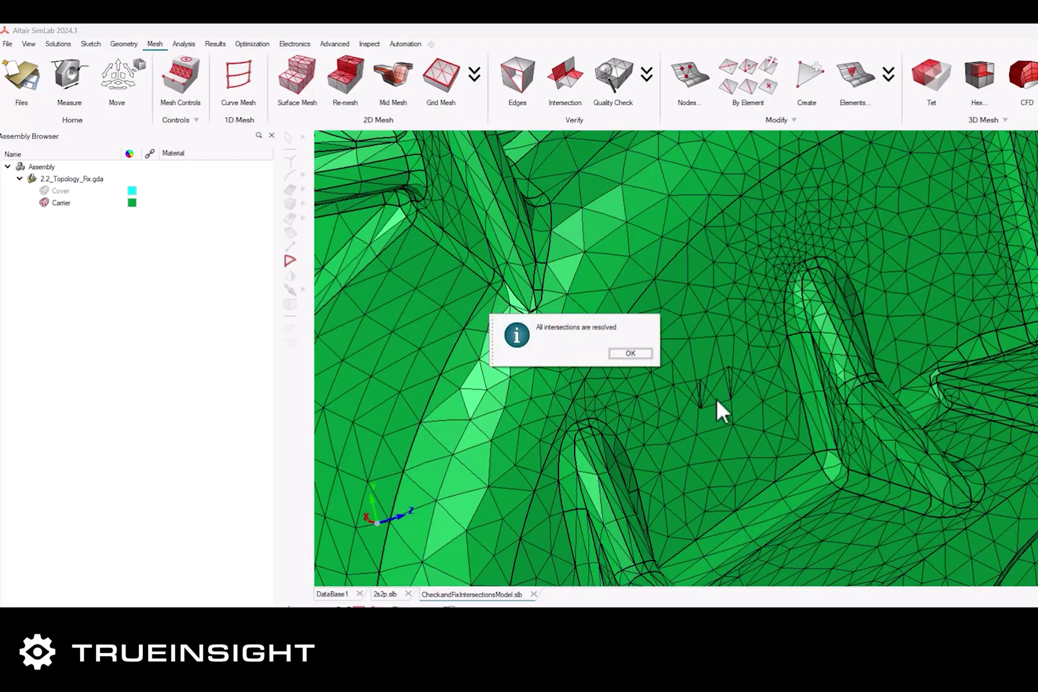
{"action": "left_click", "coordinate": [626, 353]}
{"action": "scroll", "coordinate": [733, 417], "scroll_direction": "up", "scroll_amount": 4}
{"action": "scroll", "coordinate": [707, 389], "scroll_direction": "down", "scroll_amount": 4}
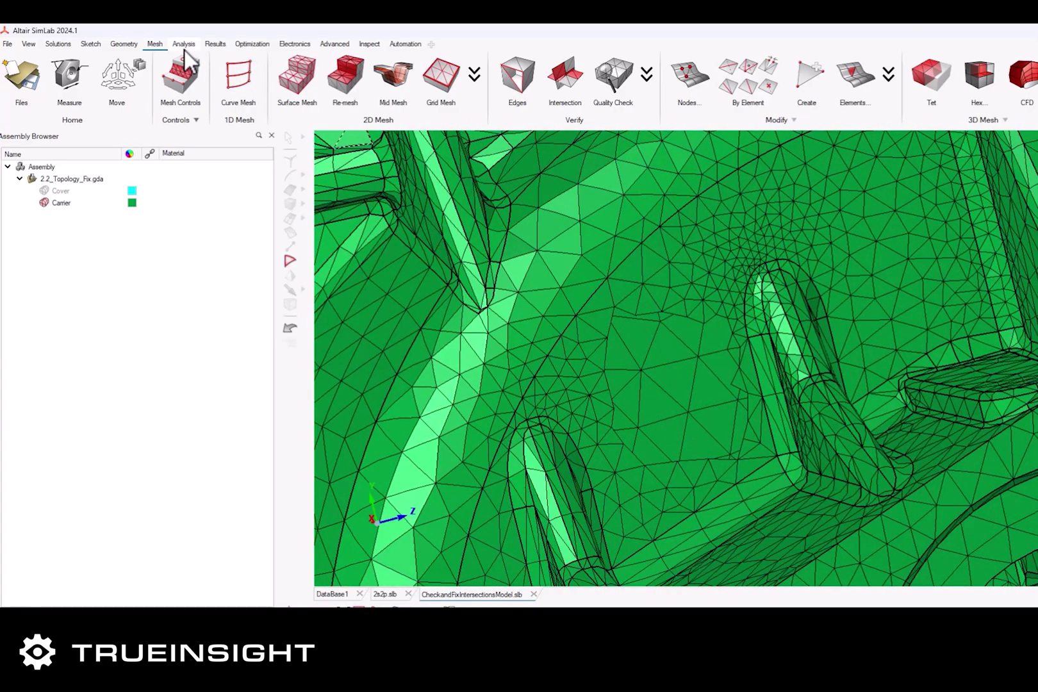
Fill the Carrier's open holes using Mesh input with Body entity type
{"action": "left_click", "coordinate": [128, 44]}
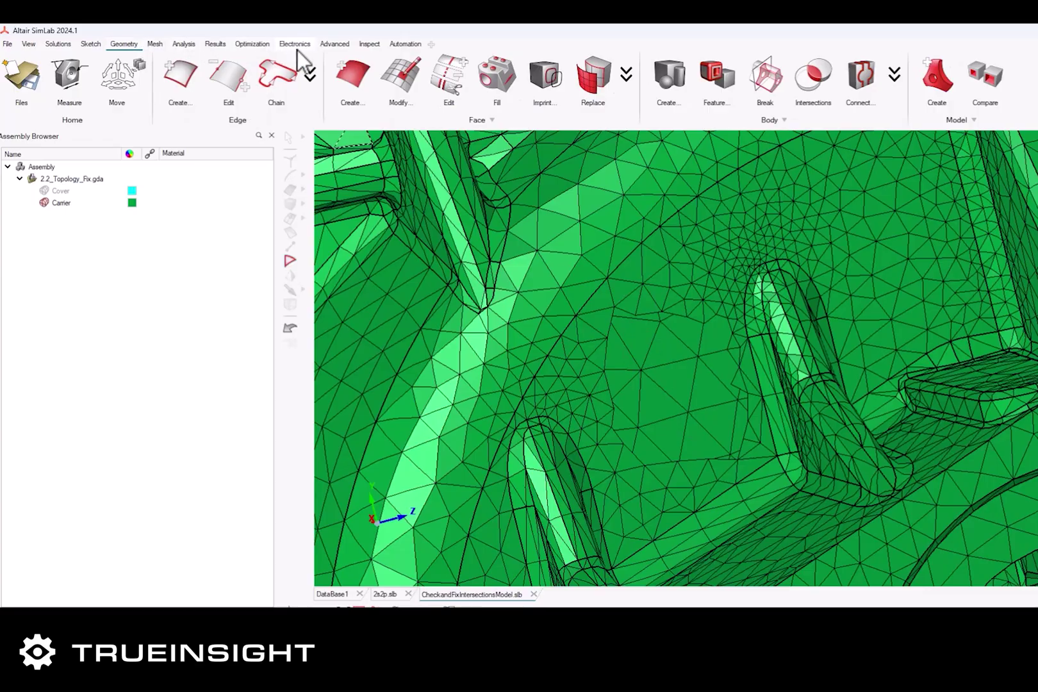
{"action": "left_click", "coordinate": [490, 81]}
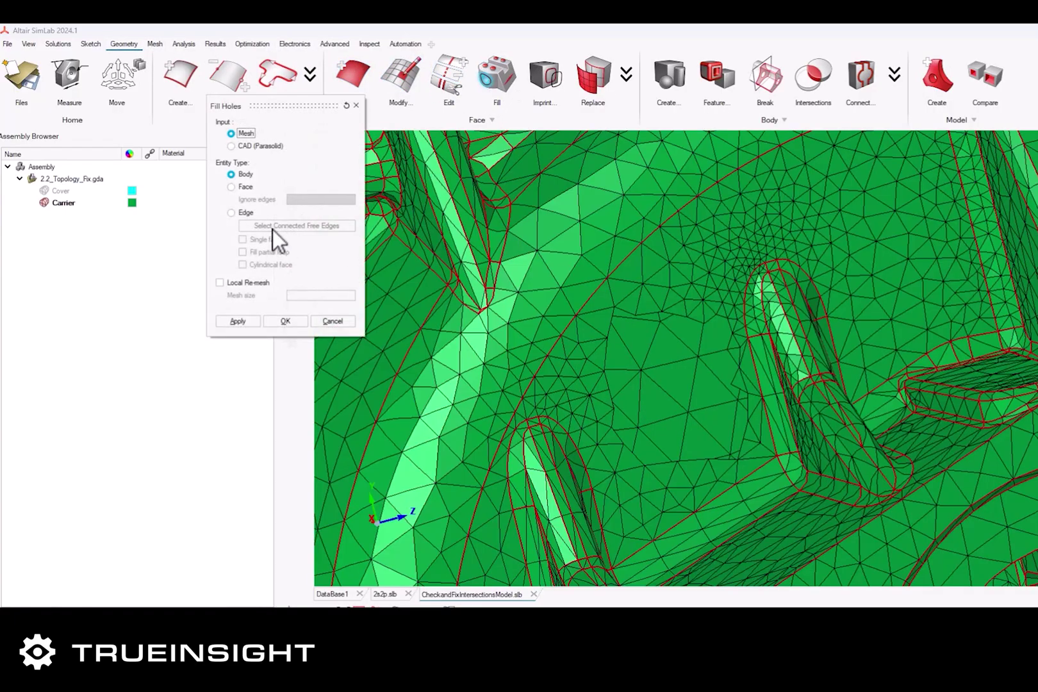
{"action": "left_click_drag", "start_coordinate": [294, 105], "coordinate": [548, 158]}
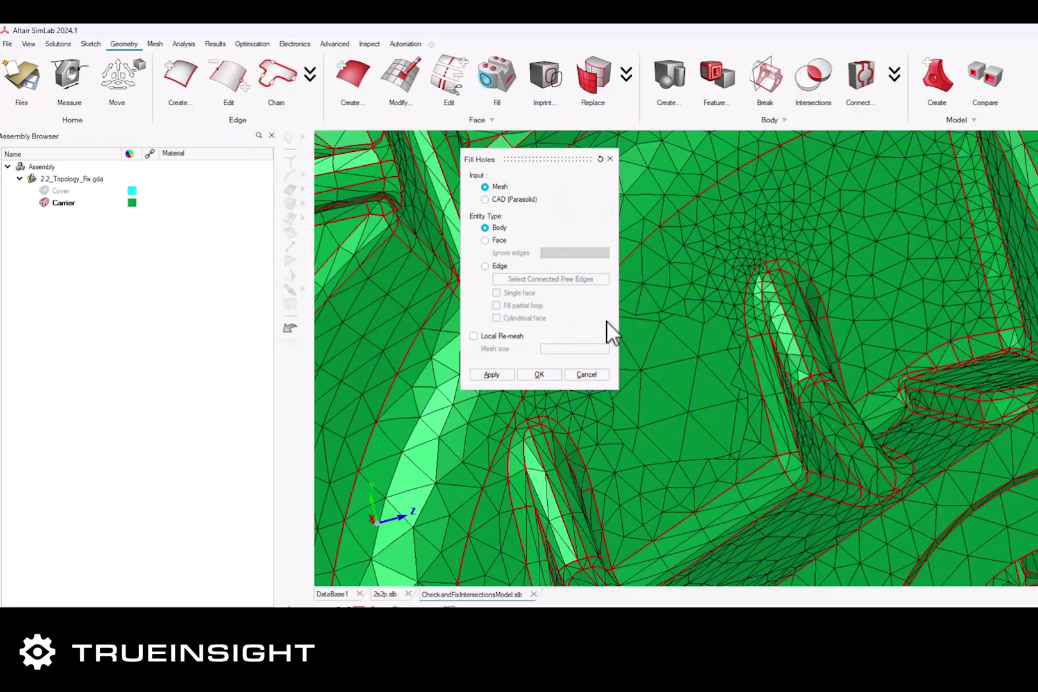
{"action": "left_click", "coordinate": [546, 375]}
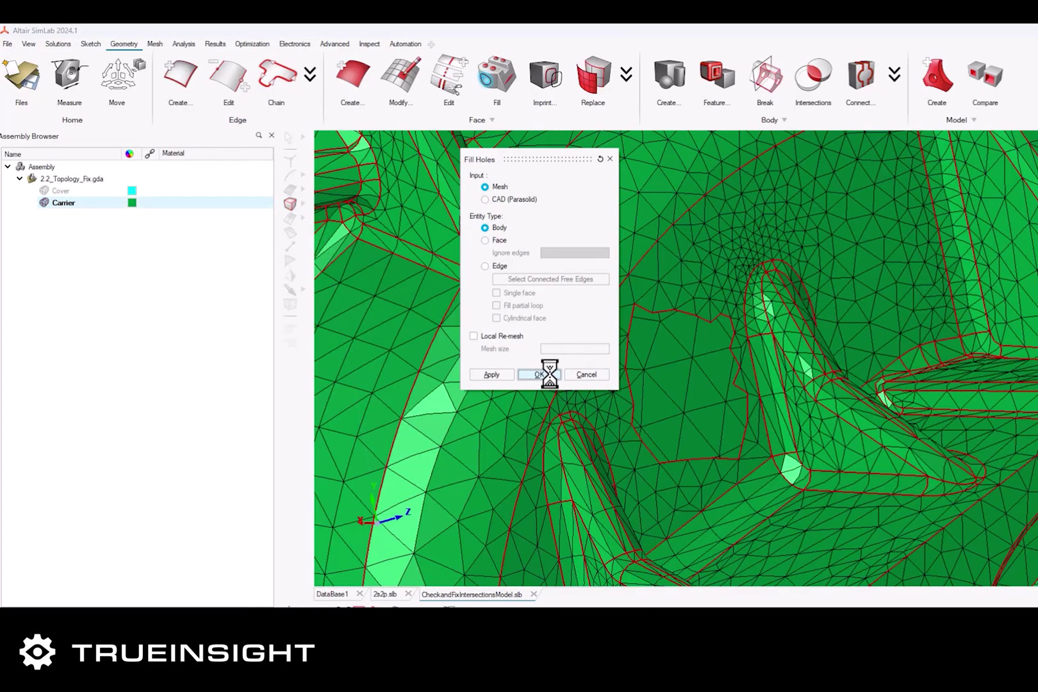
{"action": "scroll", "coordinate": [679, 405], "scroll_direction": "up", "scroll_amount": 5}
{"action": "middle_click_drag", "start_coordinate": [693, 410], "coordinate": [707, 410]}
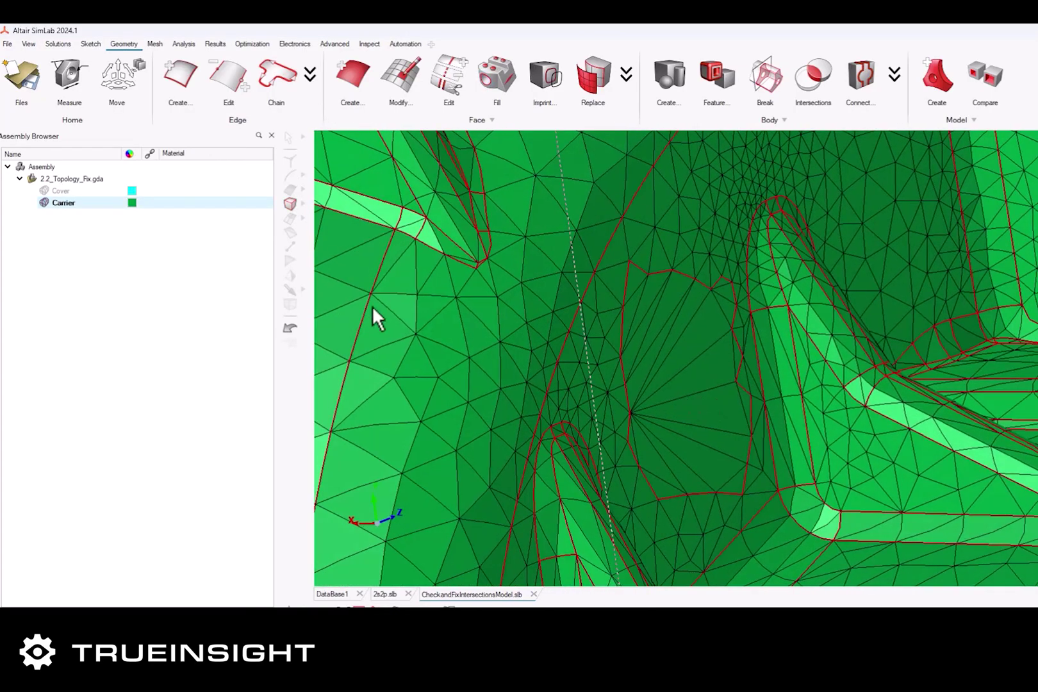
{"action": "left_click", "coordinate": [290, 191]}
Set up a Tri6 local re-mesh of the Carrier's filled patch and select its grade factor
{"action": "left_click", "coordinate": [679, 388]}
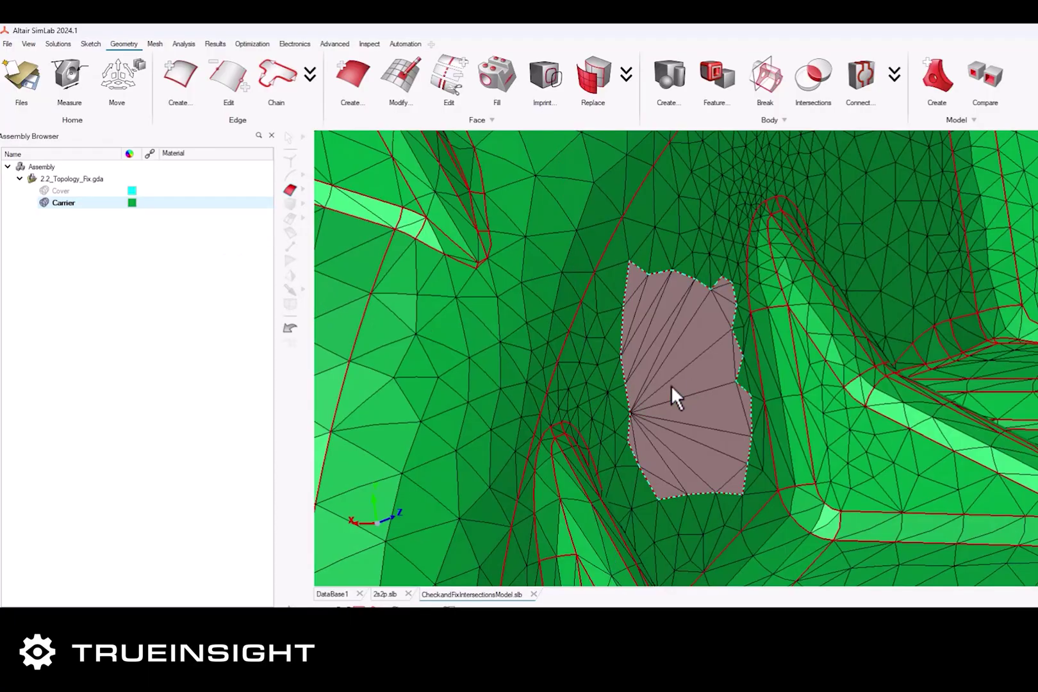
{"action": "left_click", "coordinate": [155, 44]}
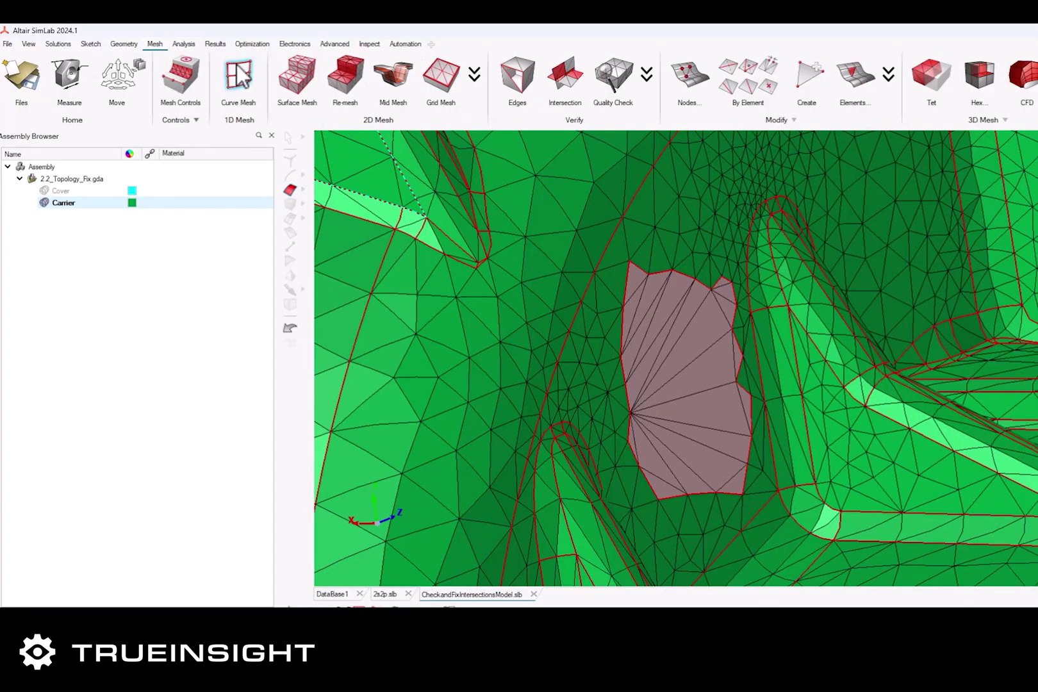
{"action": "left_click", "coordinate": [345, 75]}
{"action": "left_click", "coordinate": [503, 255]}
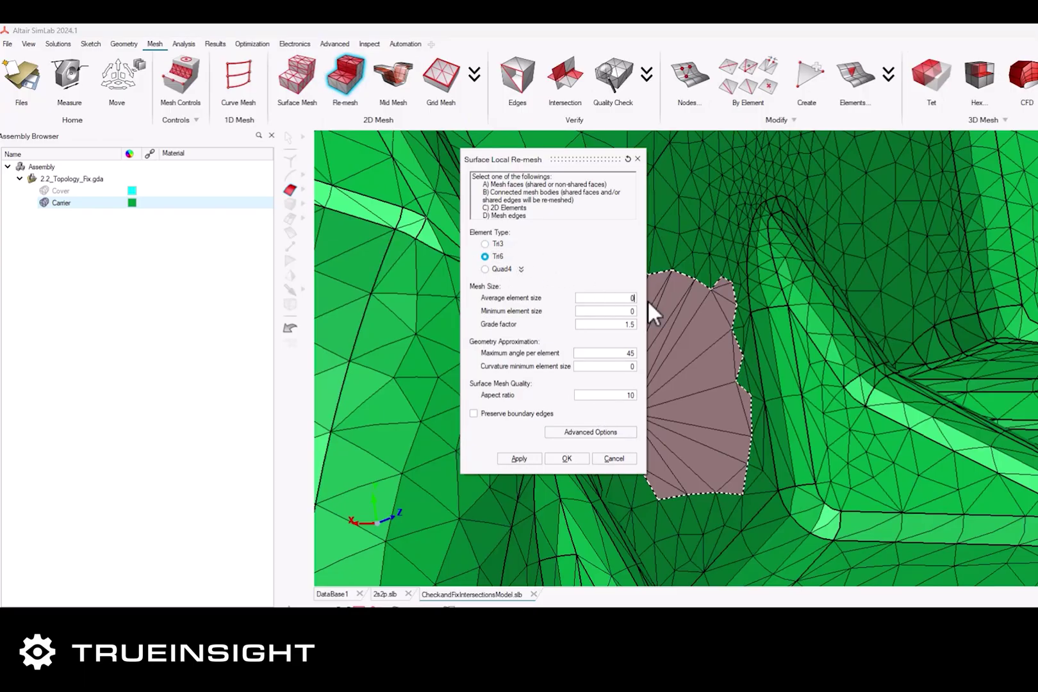
{"action": "double_click", "coordinate": [623, 325]}
Abandon the re-mesh and start a Battery Thermo Electric solution from the templates
{"action": "type", "text": "1"}
{"action": "left_click", "coordinate": [629, 462]}
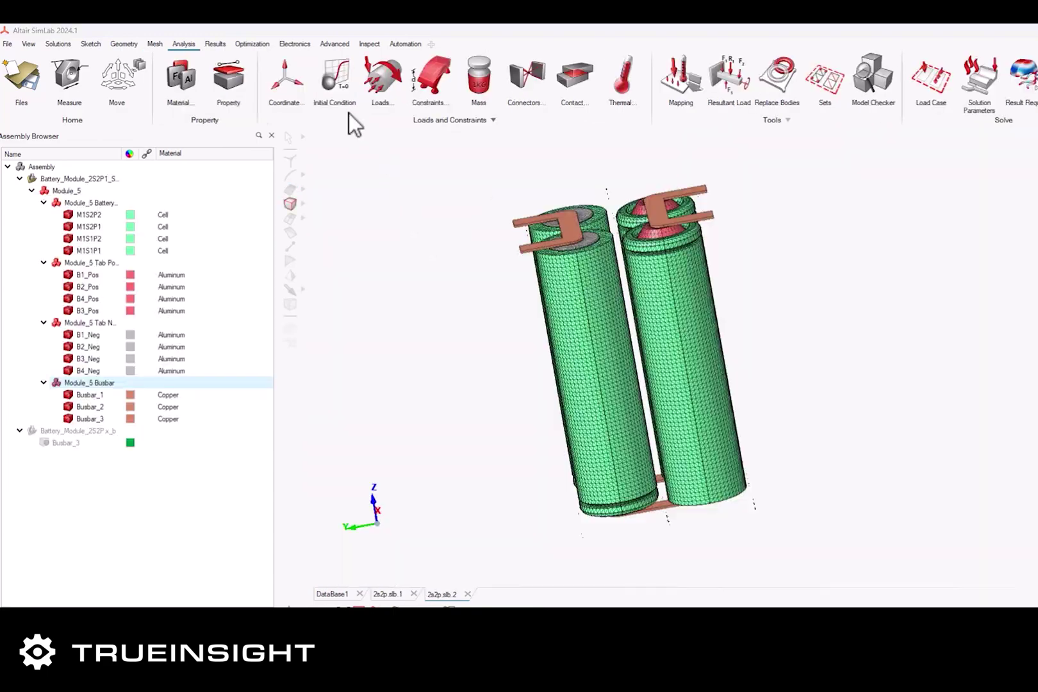
{"action": "left_click", "coordinate": [58, 44]}
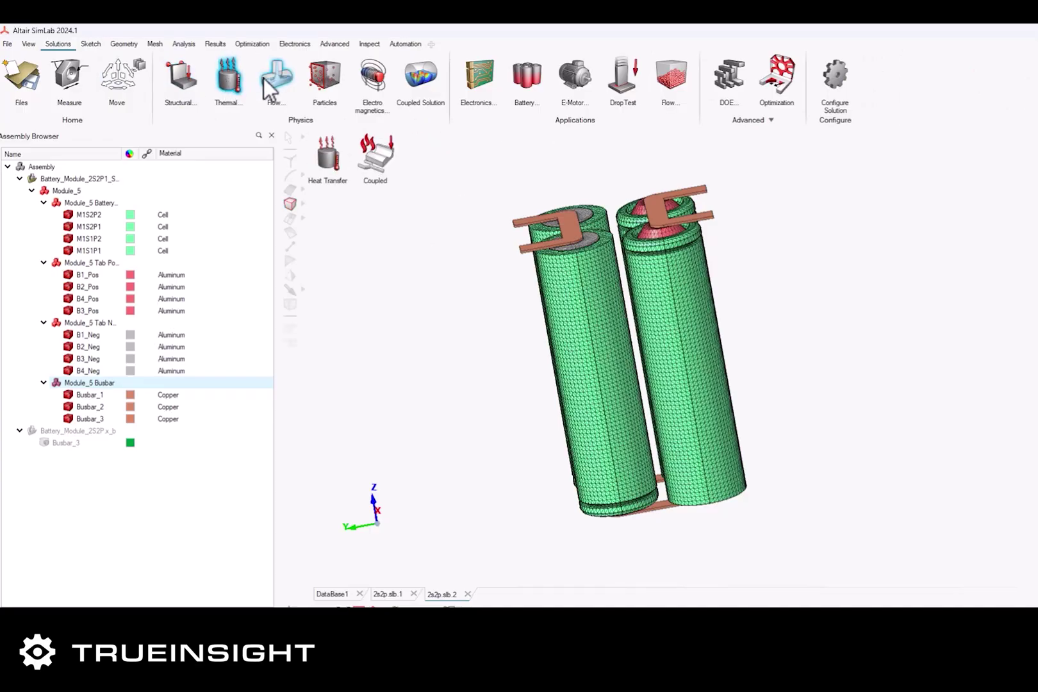
{"action": "mouse_move", "coordinate": [266, 78]}
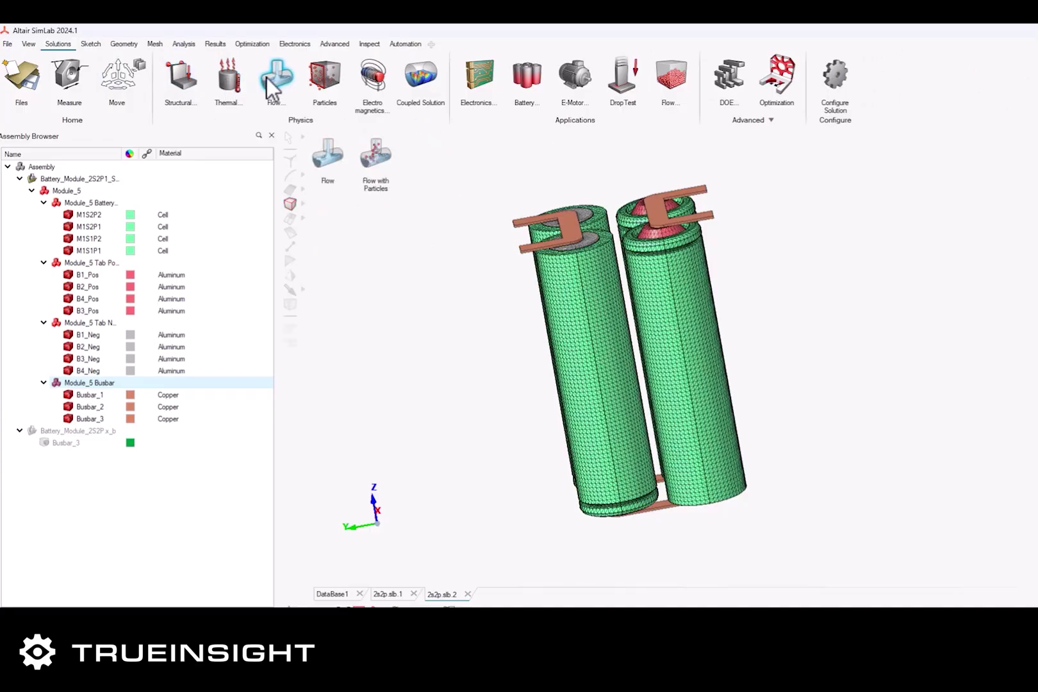
{"action": "left_click", "coordinate": [328, 77]}
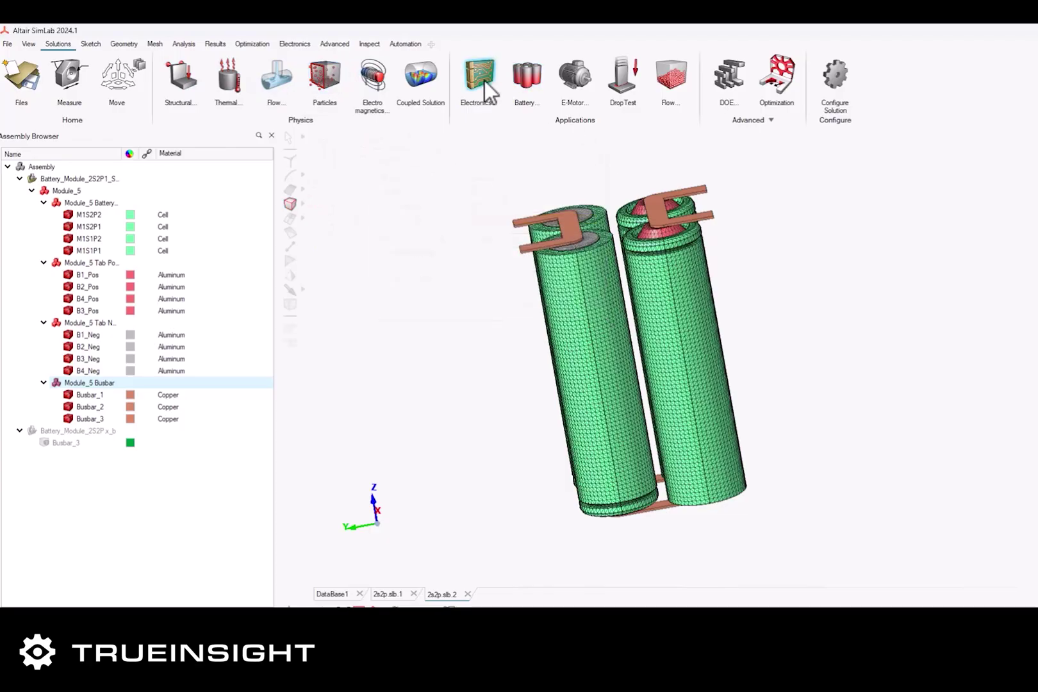
{"action": "mouse_move", "coordinate": [484, 81]}
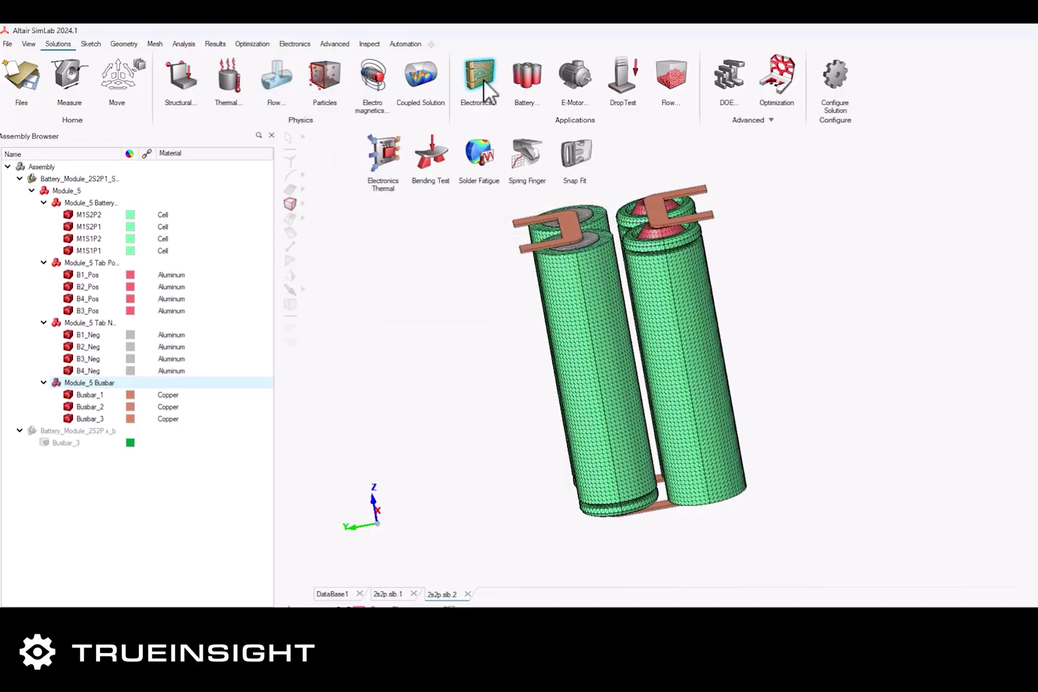
{"action": "mouse_move", "coordinate": [568, 79]}
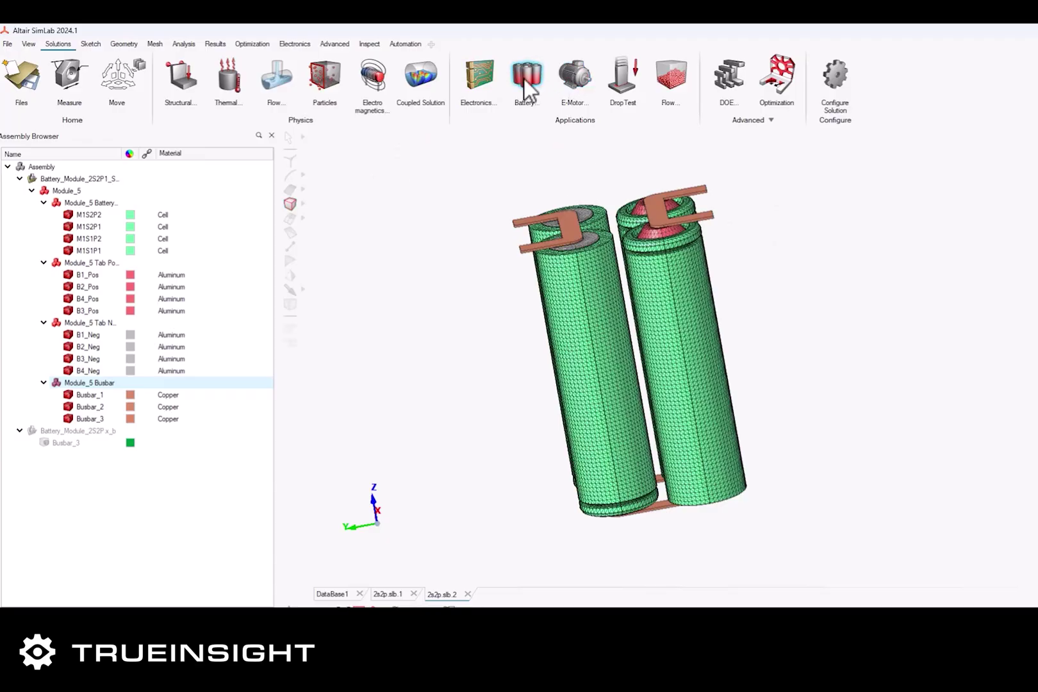
{"action": "mouse_move", "coordinate": [524, 78]}
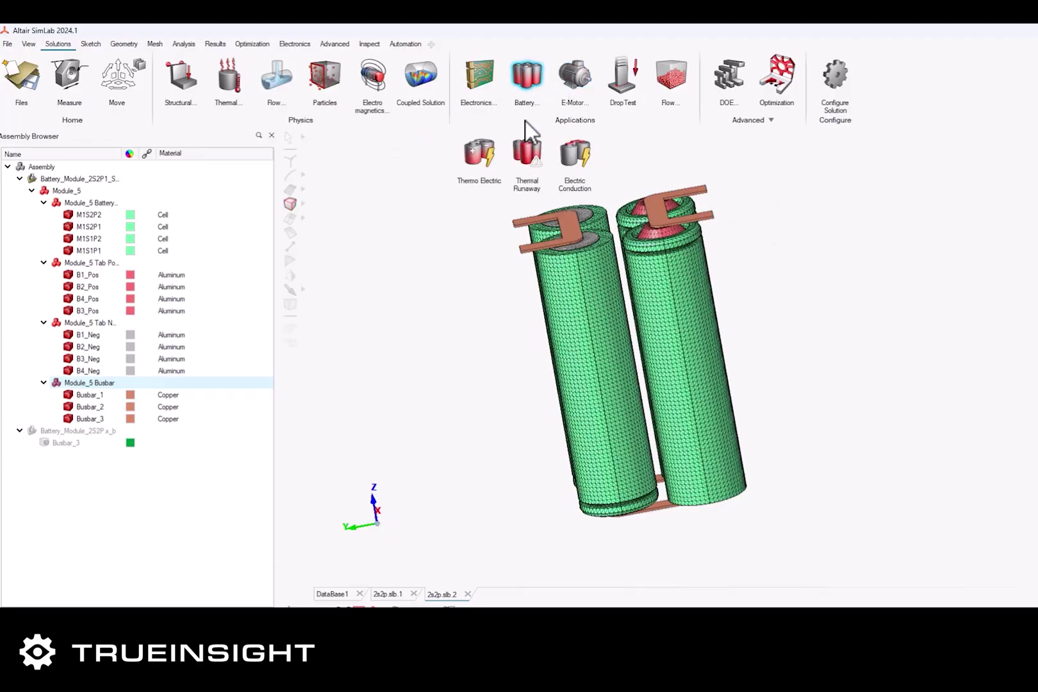
{"action": "left_click", "coordinate": [483, 154]}
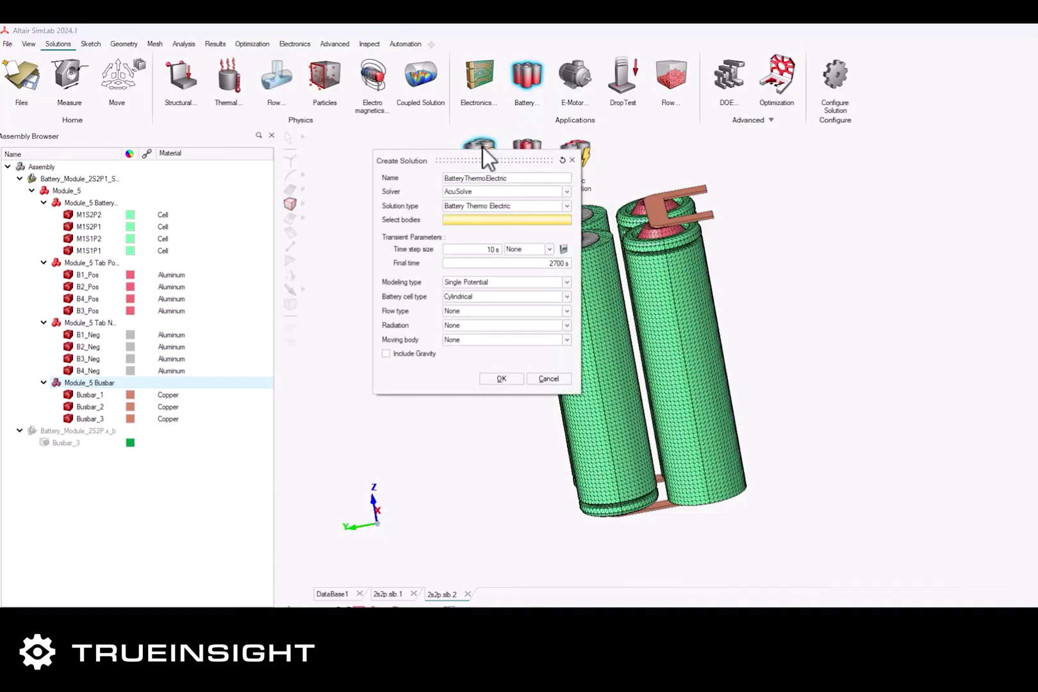
Create the BatteryThermoElectric solution on all battery bodies
{"action": "left_click_drag", "start_coordinate": [792, 553], "coordinate": [492, 220]}
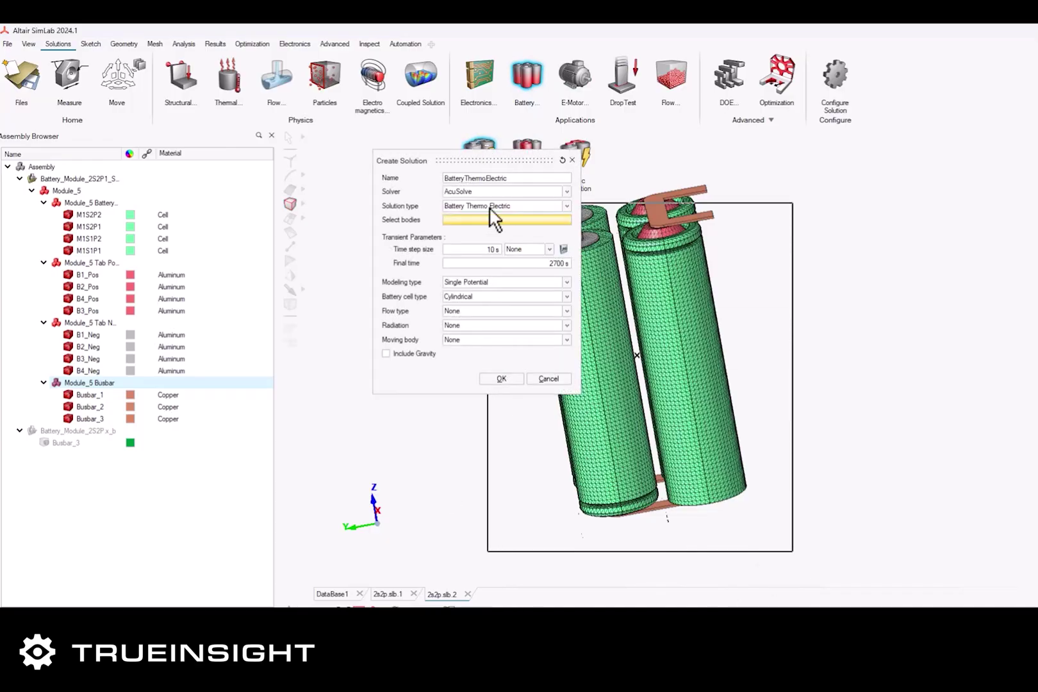
{"action": "left_click", "coordinate": [502, 378]}
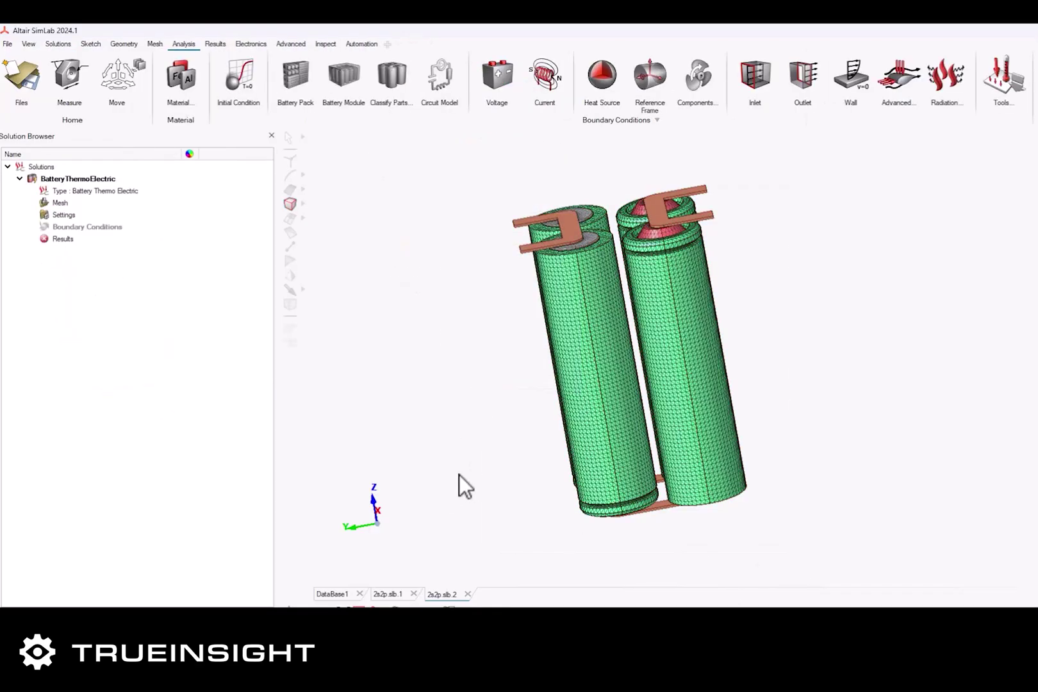
{"action": "middle_click_drag", "start_coordinate": [439, 294], "coordinate": [397, 199]}
Add a BatteryPack boundary condition (2 parallel, 2 series, 5.24 Amp) and skip Battery Module
{"action": "left_click", "coordinate": [297, 83]}
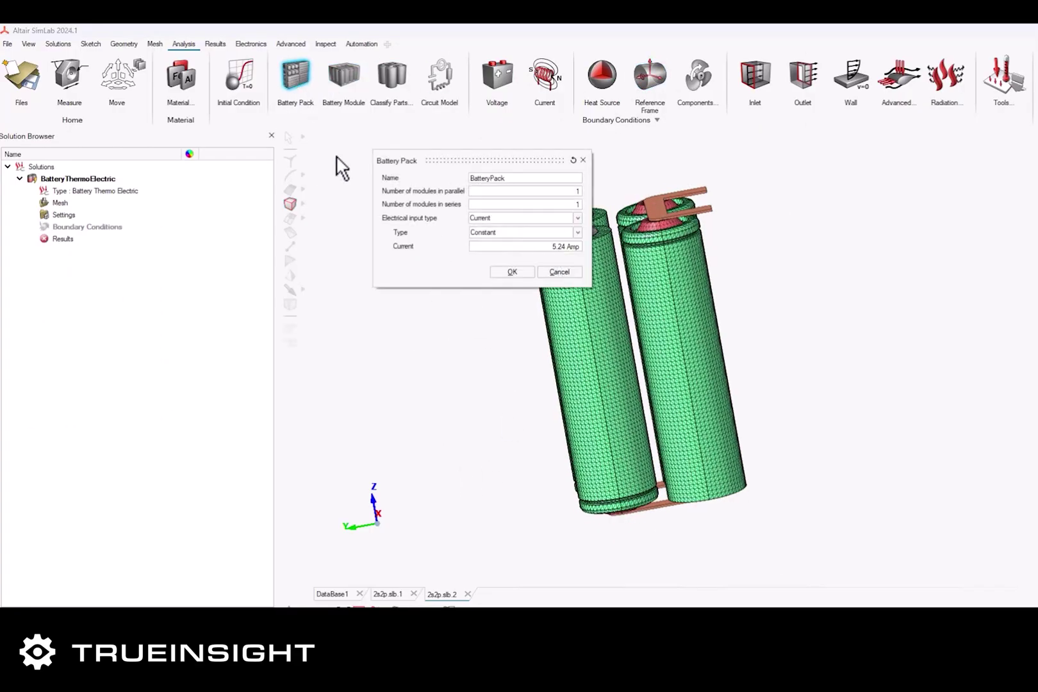
{"action": "left_click", "coordinate": [516, 272]}
{"action": "left_click", "coordinate": [343, 96]}
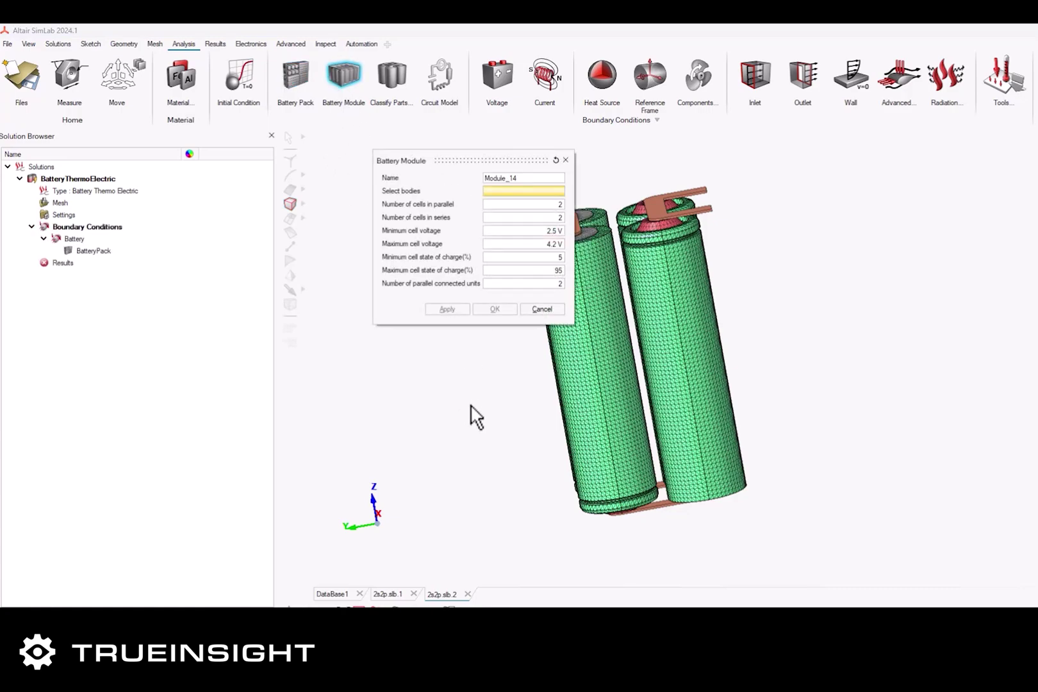
{"action": "left_click", "coordinate": [541, 309]}
{"action": "left_click", "coordinate": [391, 81]}
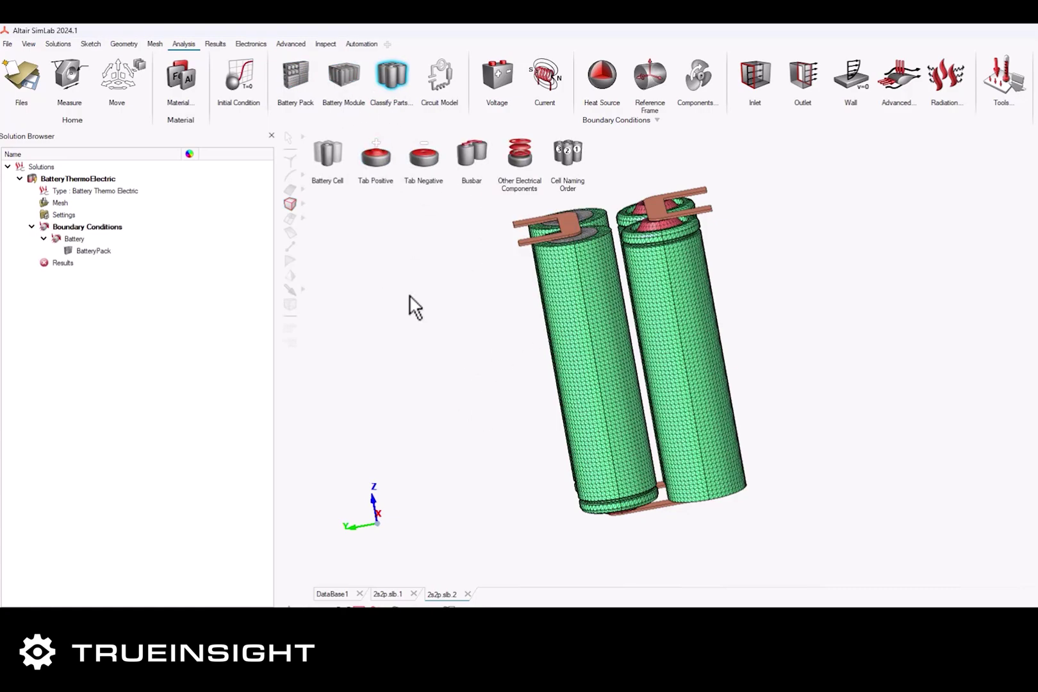
Classify the cylinders as battery cells and the lower tab cones as positive tabs
{"action": "left_click", "coordinate": [334, 157]}
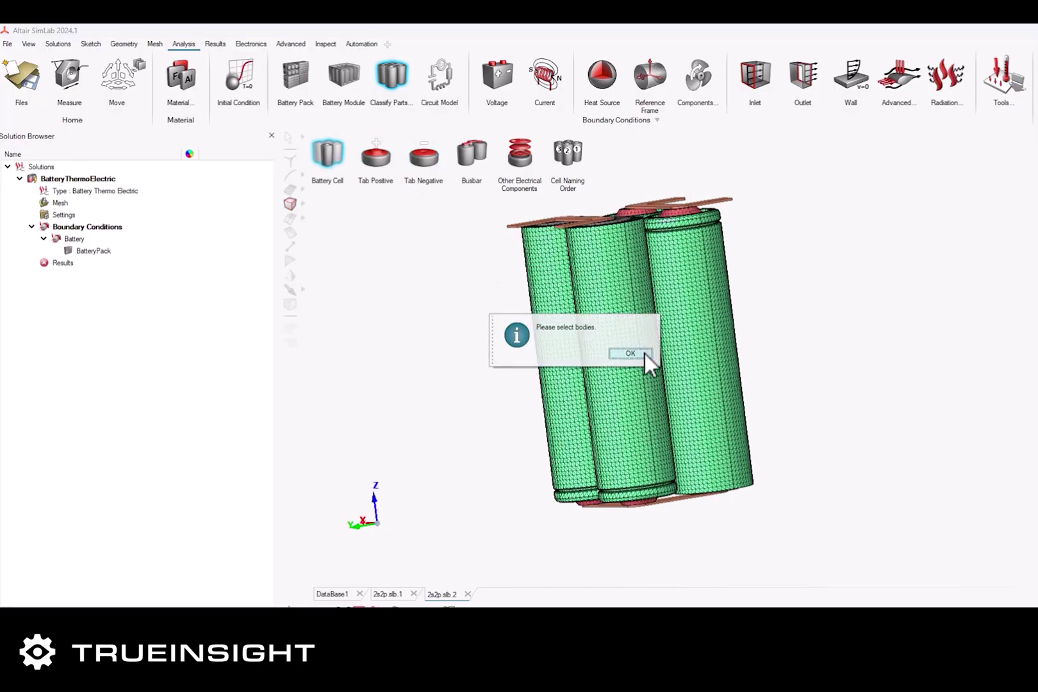
{"action": "left_click", "coordinate": [644, 357]}
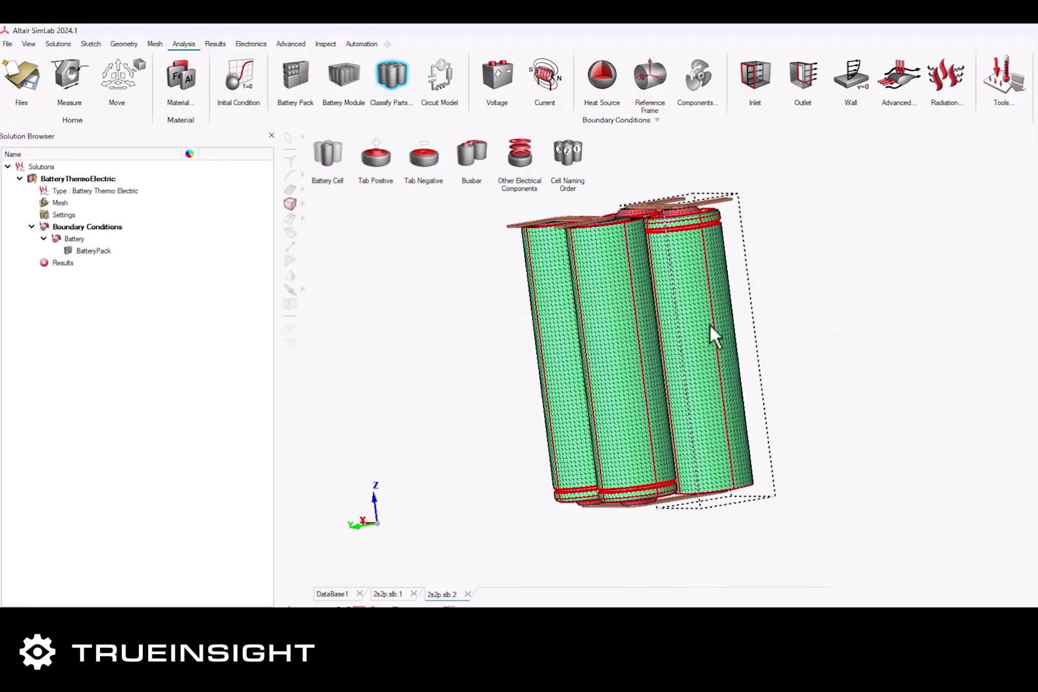
{"action": "left_click", "coordinate": [625, 347]}
{"action": "left_click", "coordinate": [378, 162]}
{"action": "left_click", "coordinate": [625, 353]}
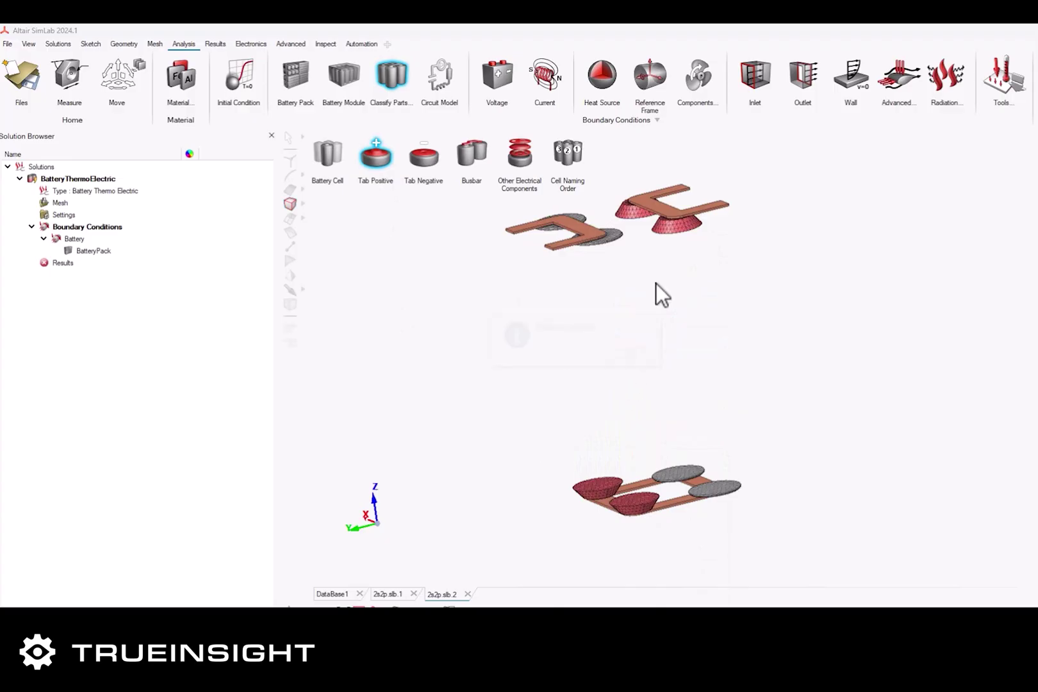
{"action": "left_click", "coordinate": [631, 512]}
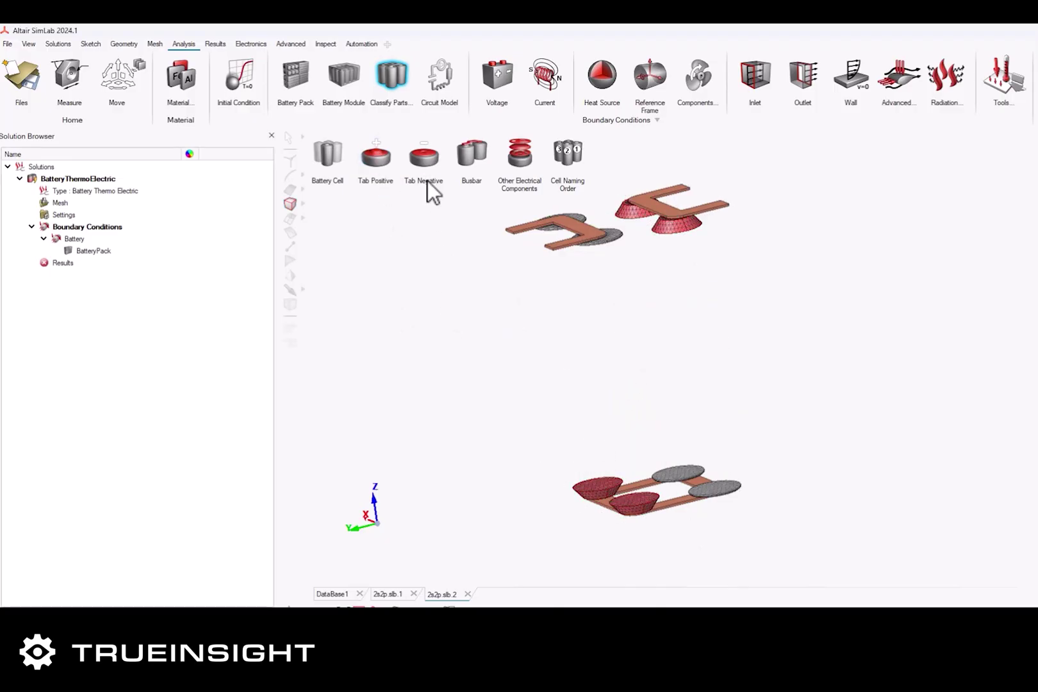
{"action": "left_click", "coordinate": [472, 154]}
{"action": "left_click", "coordinate": [631, 354]}
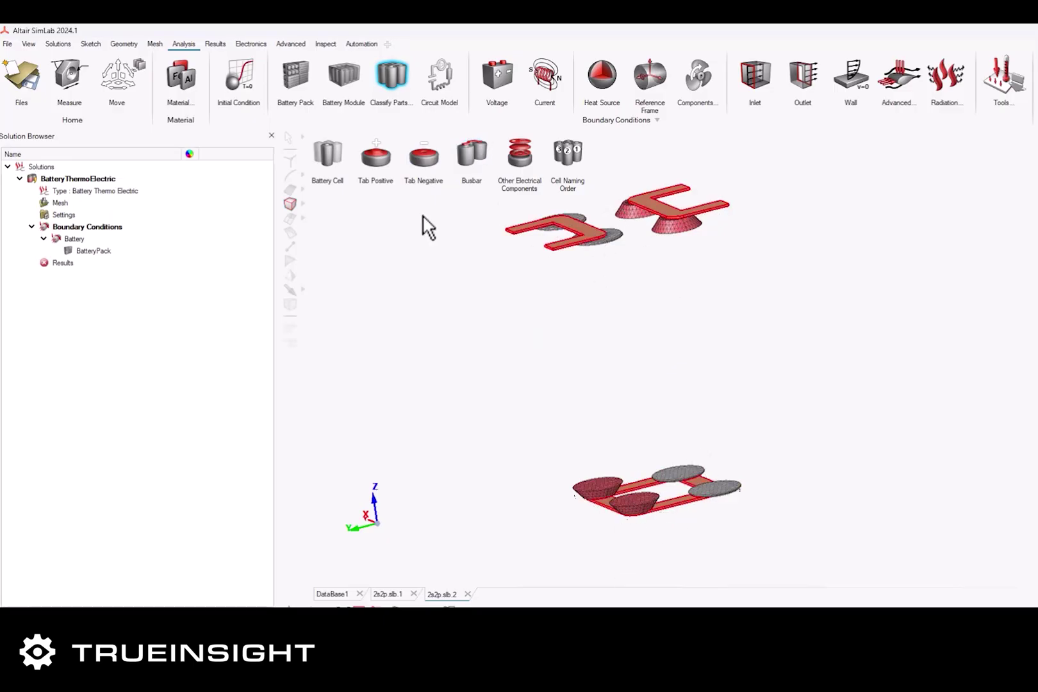
Bring up the First Order ECM circuit model setup with an isometric view of the cells
{"action": "middle_click_drag", "start_coordinate": [558, 399], "coordinate": [459, 324]}
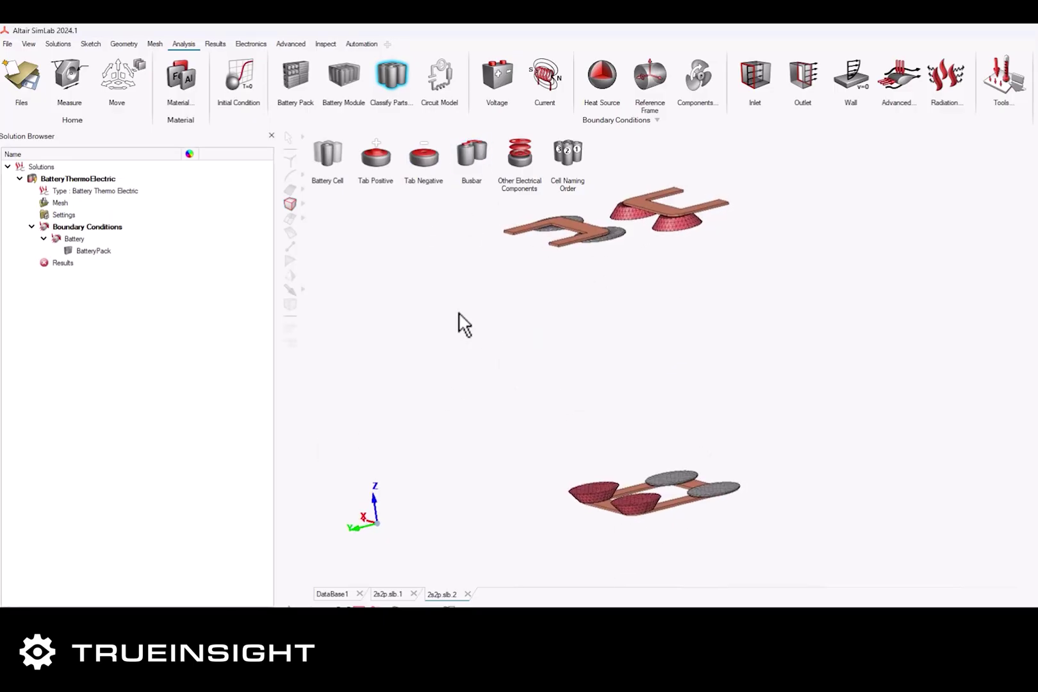
{"action": "right_click", "coordinate": [460, 325]}
{"action": "left_click", "coordinate": [465, 304]}
{"action": "middle_click_drag", "start_coordinate": [535, 348], "coordinate": [434, 138]}
{"action": "left_click", "coordinate": [440, 82]}
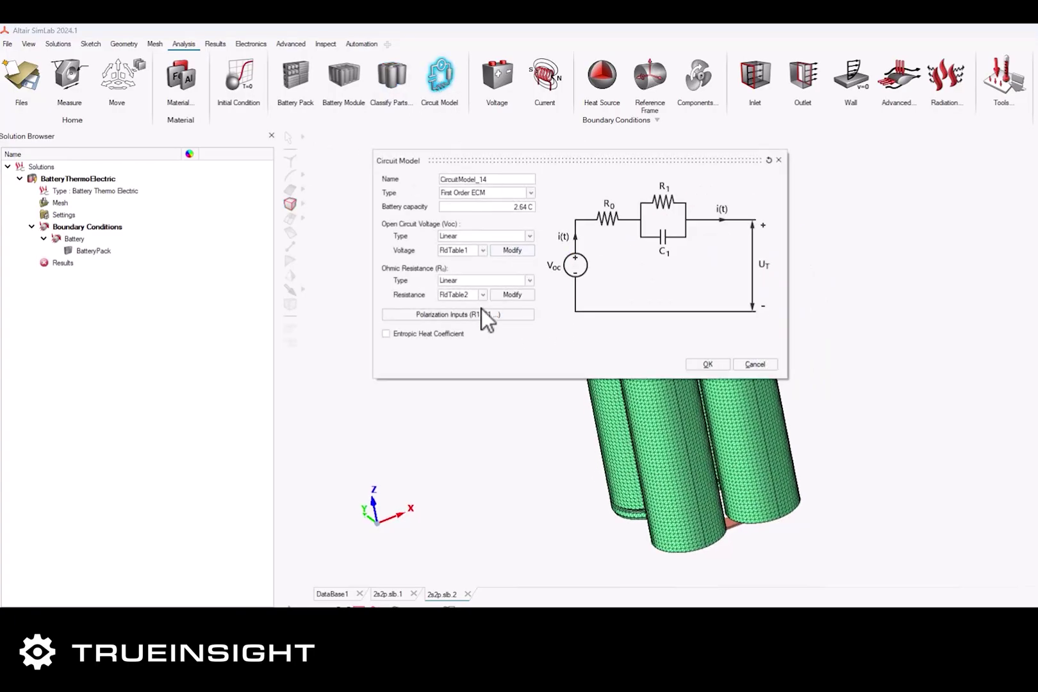
Keep the open-circuit voltage type Linear, accept the Voc table, and confirm CircuitModel_14
{"action": "left_click", "coordinate": [482, 237]}
{"action": "left_click", "coordinate": [485, 245]}
{"action": "left_click", "coordinate": [512, 250]}
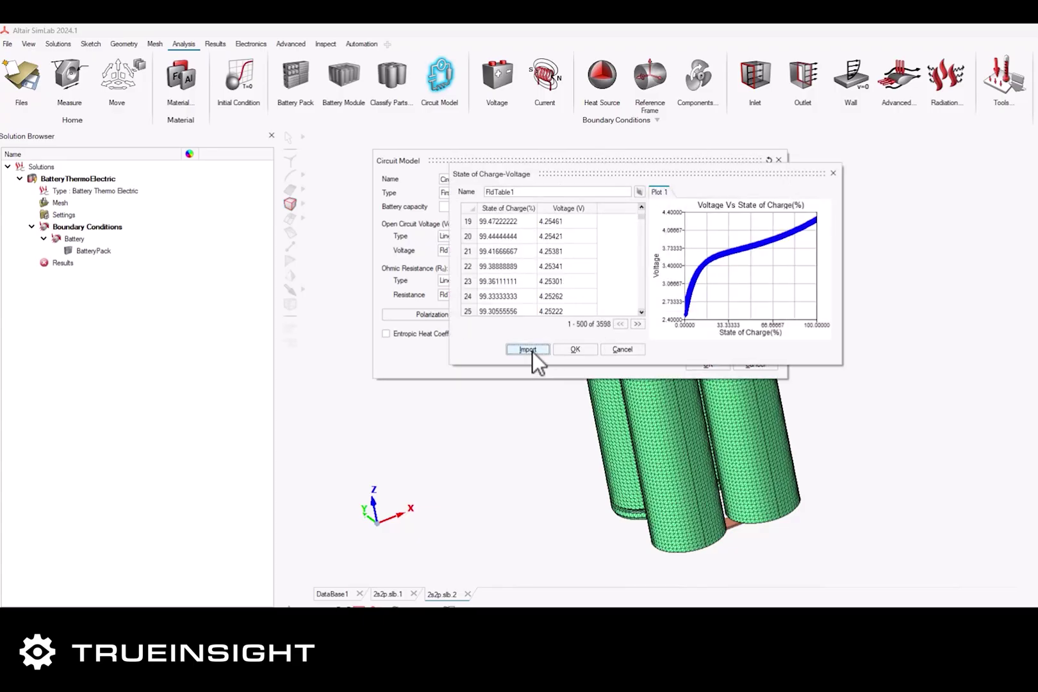
{"action": "left_click", "coordinate": [576, 350]}
{"action": "left_click", "coordinate": [690, 364]}
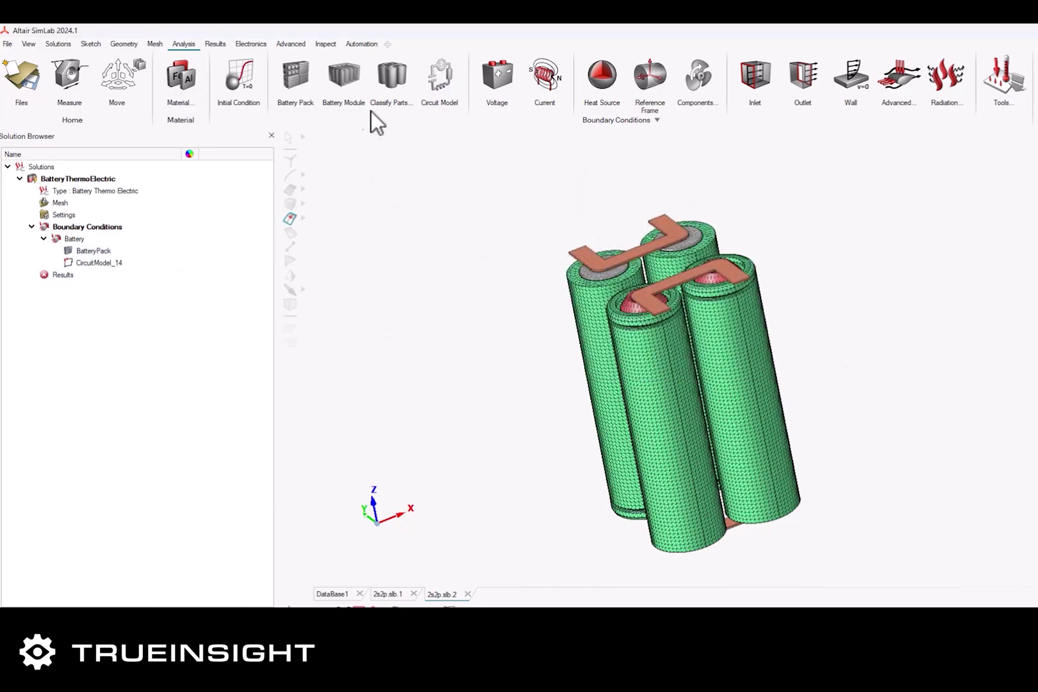
Review the Voltage and Current boundary settings unchanged, then bring up the 2s2p.slb.1 model
{"action": "left_click", "coordinate": [499, 78]}
{"action": "left_click", "coordinate": [554, 160]}
{"action": "left_click", "coordinate": [544, 77]}
{"action": "left_click", "coordinate": [580, 159]}
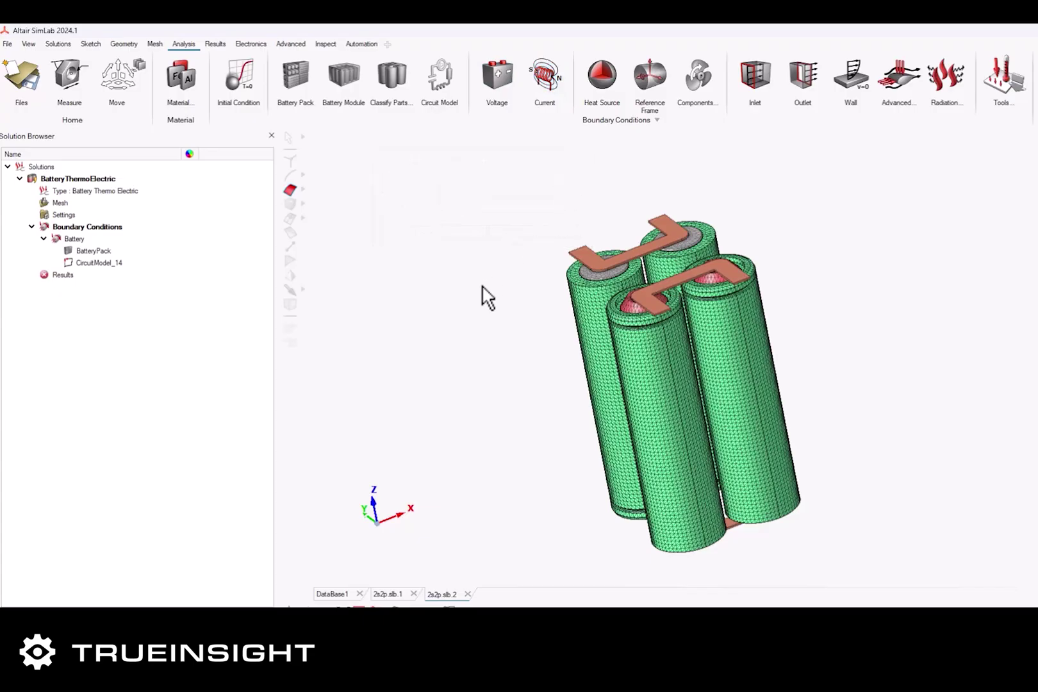
{"action": "left_click", "coordinate": [395, 593]}
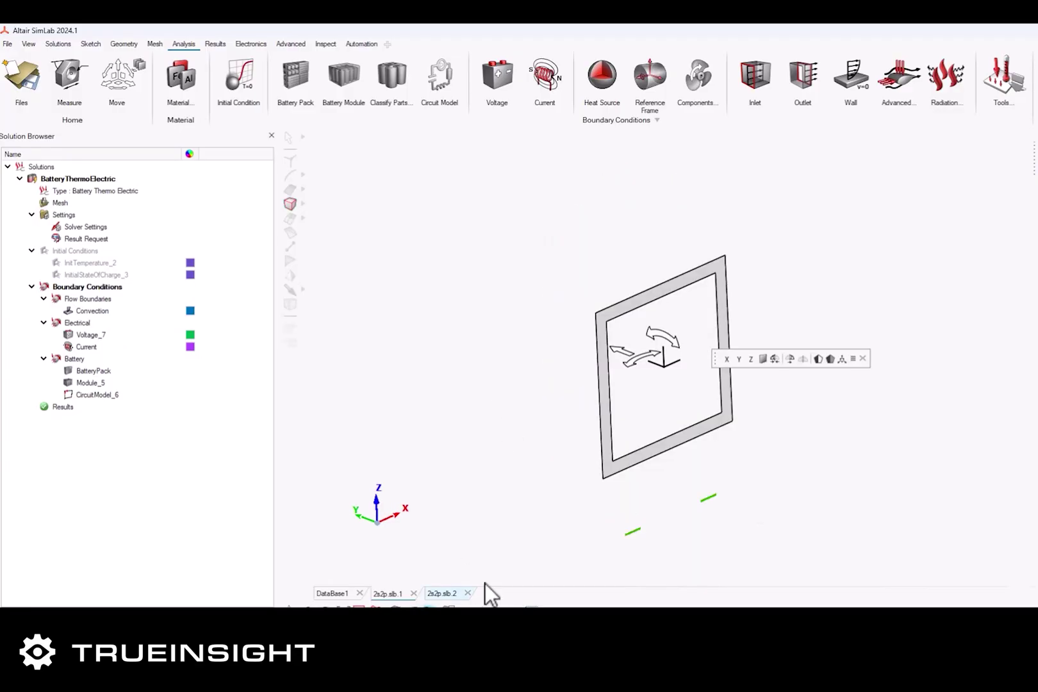
Drag the section cut along Y through the 2s2p.slb.1 cells to show contour slices
{"action": "left_click_drag", "start_coordinate": [685, 356], "coordinate": [728, 342]}
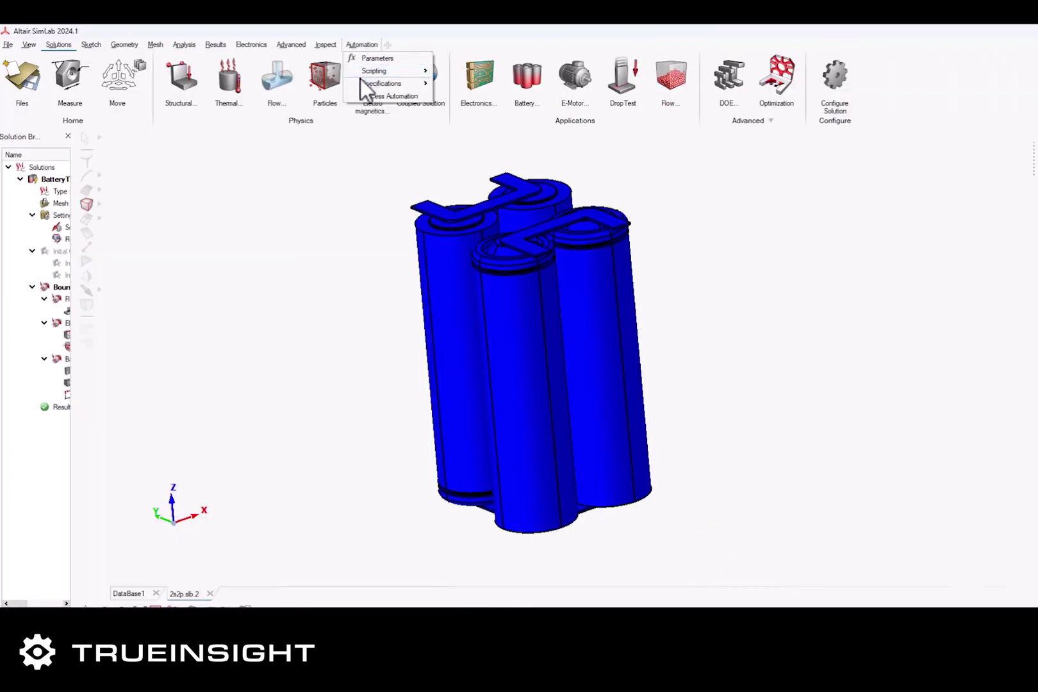
{"action": "mouse_move", "coordinate": [375, 88]}
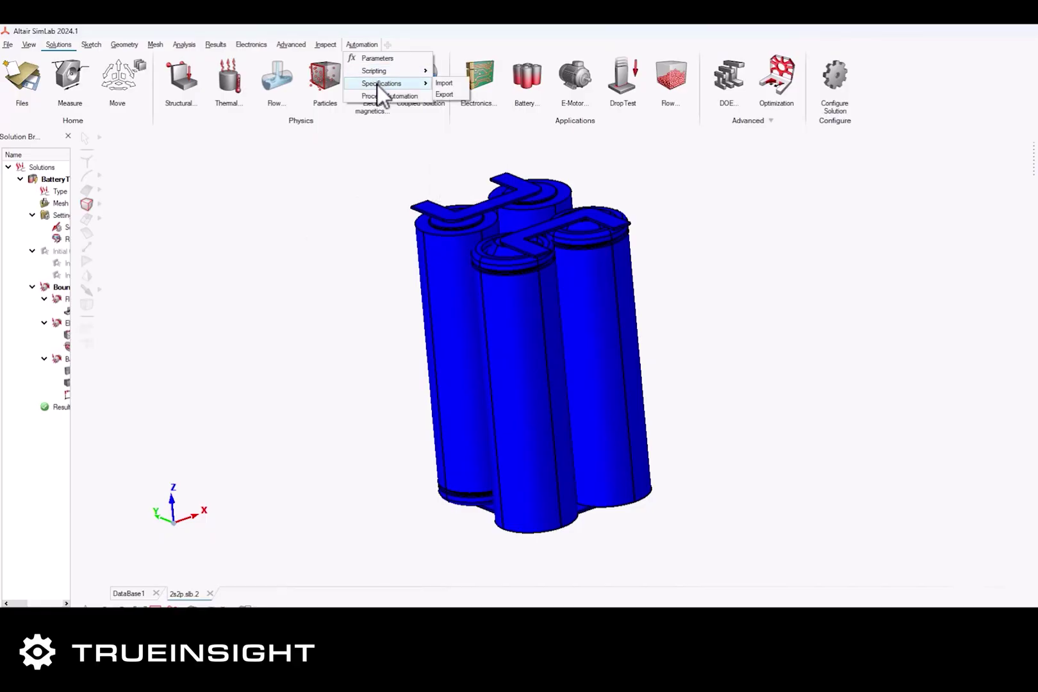
Export the Mesh Controls specifications as a template file
{"action": "left_click", "coordinate": [446, 95]}
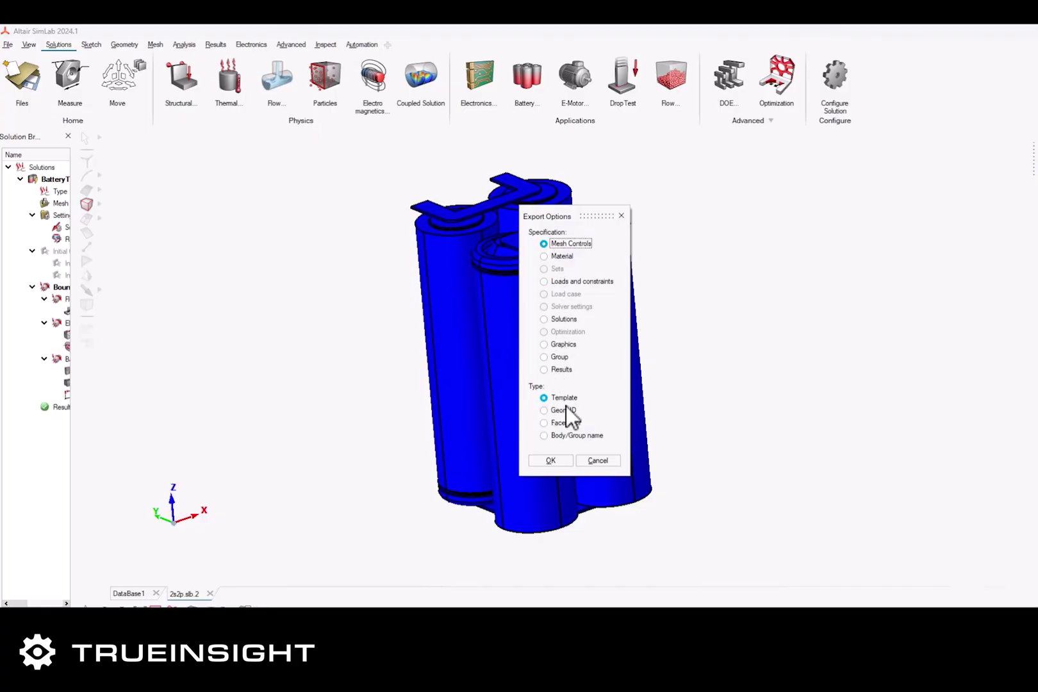
{"action": "left_click", "coordinate": [555, 460]}
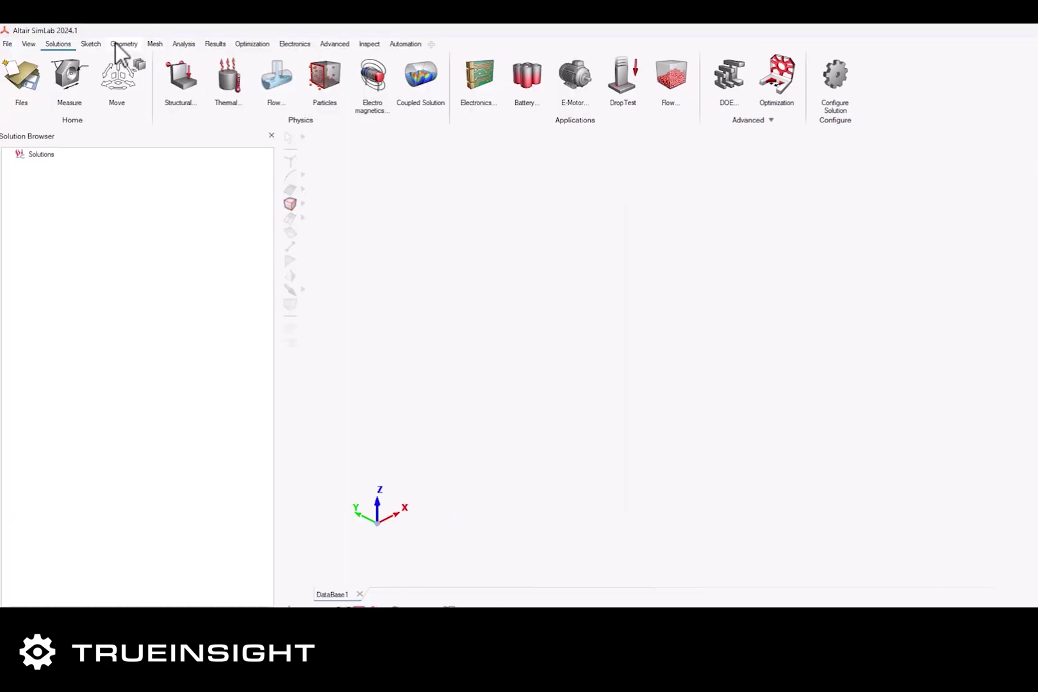
From the Electronics tools, start BGA > Create and drag the Create BGA panel fully into view
{"action": "left_click", "coordinate": [494, 83]}
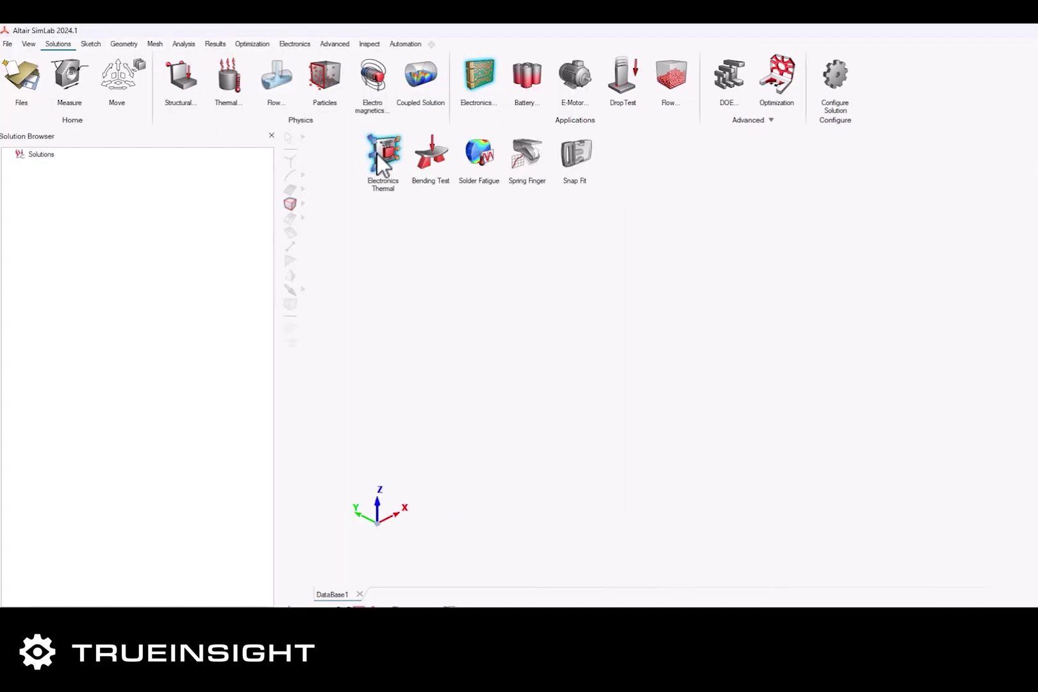
{"action": "left_click", "coordinate": [295, 44]}
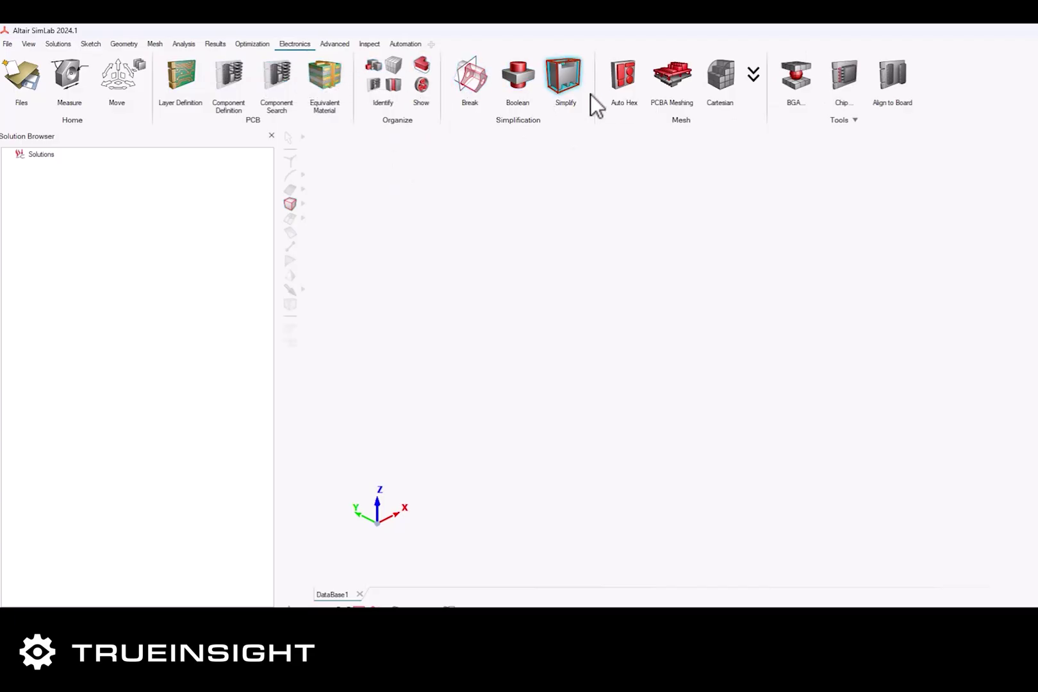
{"action": "left_click", "coordinate": [801, 83]}
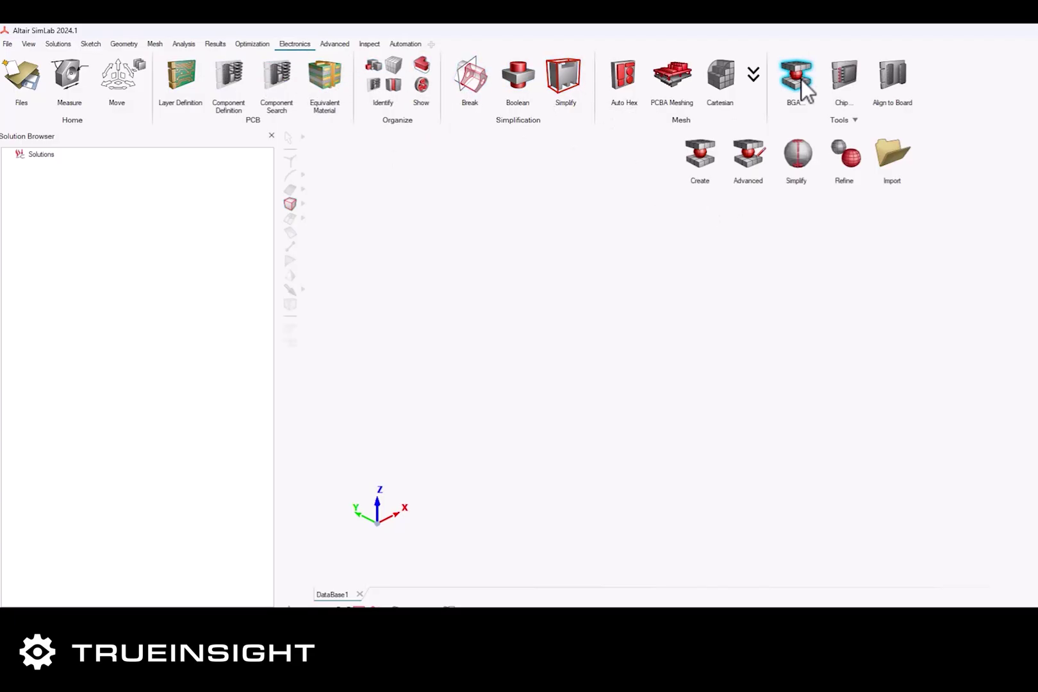
{"action": "left_click", "coordinate": [710, 155]}
{"action": "left_click_drag", "start_coordinate": [607, 159], "coordinate": [648, 84]}
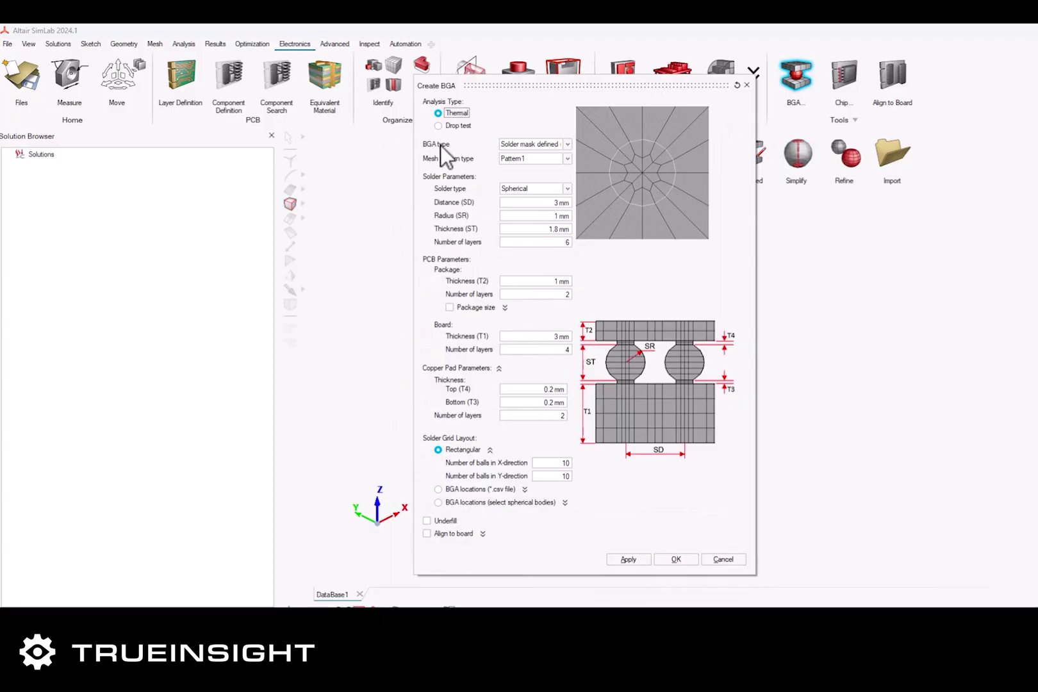
Set the BGA type to Solder mask defined and the mesh pattern to Pattern2
{"action": "left_click", "coordinate": [548, 146]}
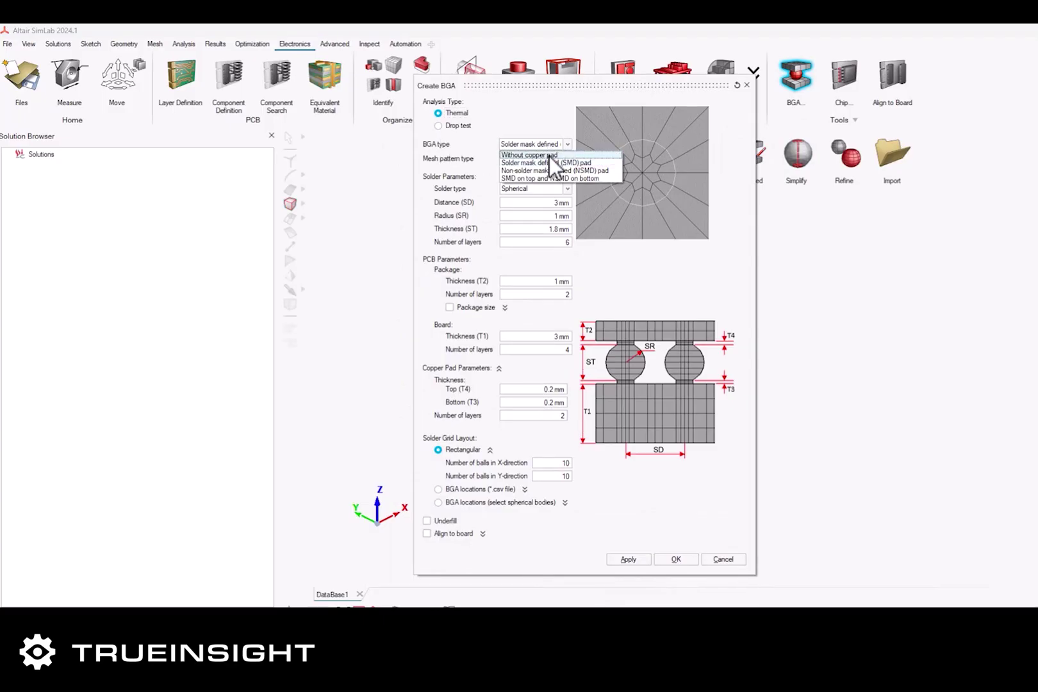
{"action": "left_click", "coordinate": [551, 155]}
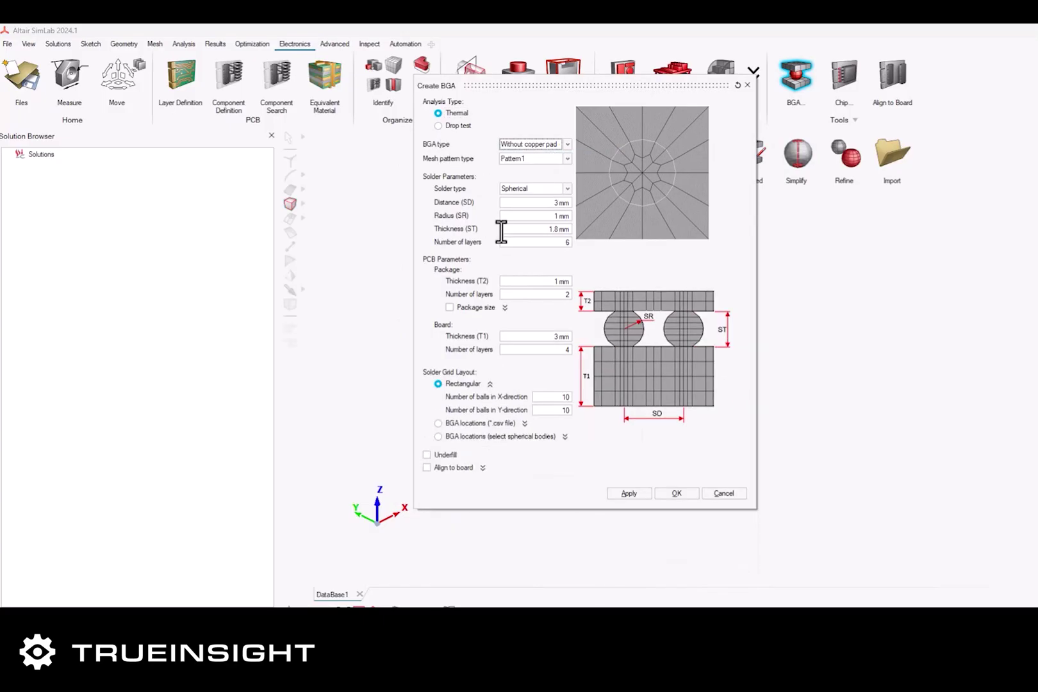
{"action": "left_click", "coordinate": [540, 146]}
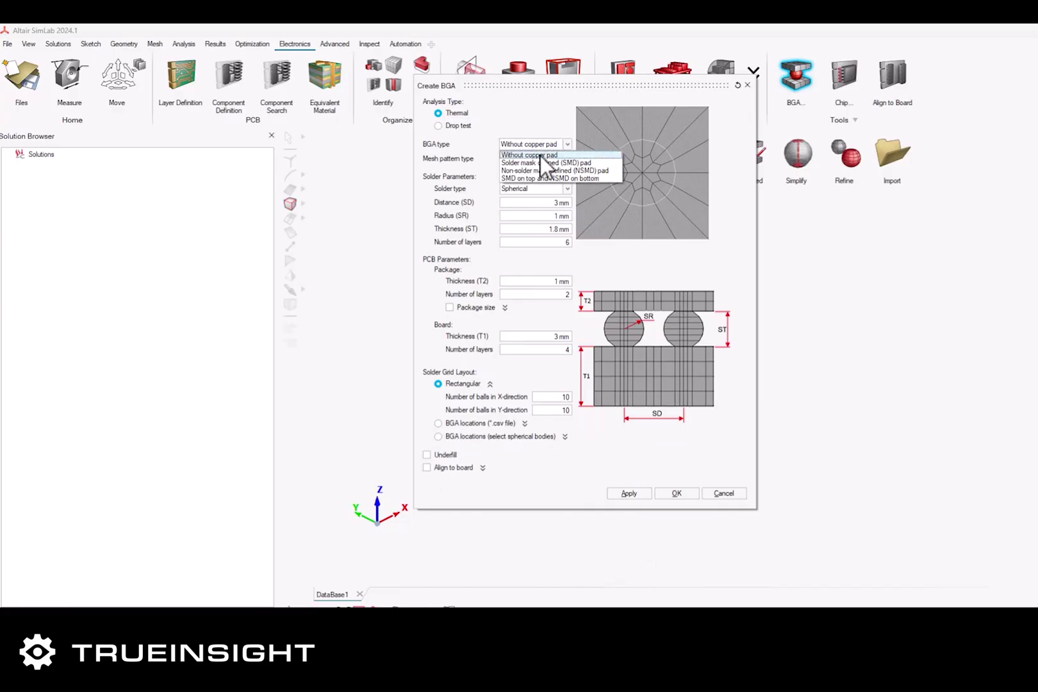
{"action": "left_click", "coordinate": [540, 160]}
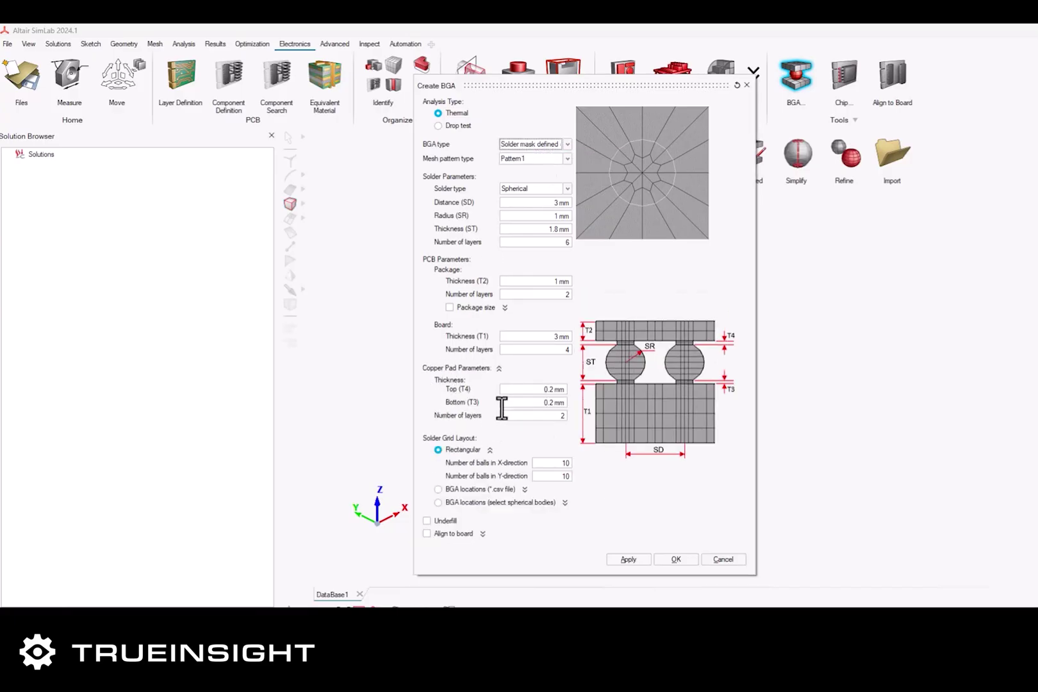
{"action": "left_click", "coordinate": [547, 156]}
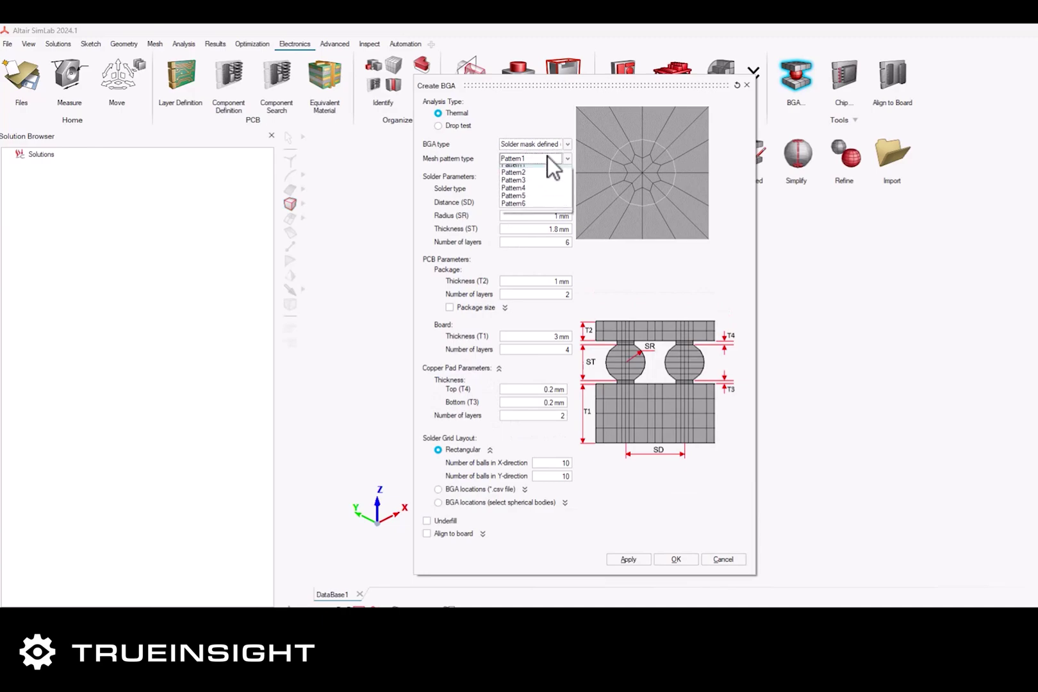
{"action": "left_click", "coordinate": [534, 200]}
{"action": "left_click", "coordinate": [542, 159]}
{"action": "left_click", "coordinate": [541, 177]}
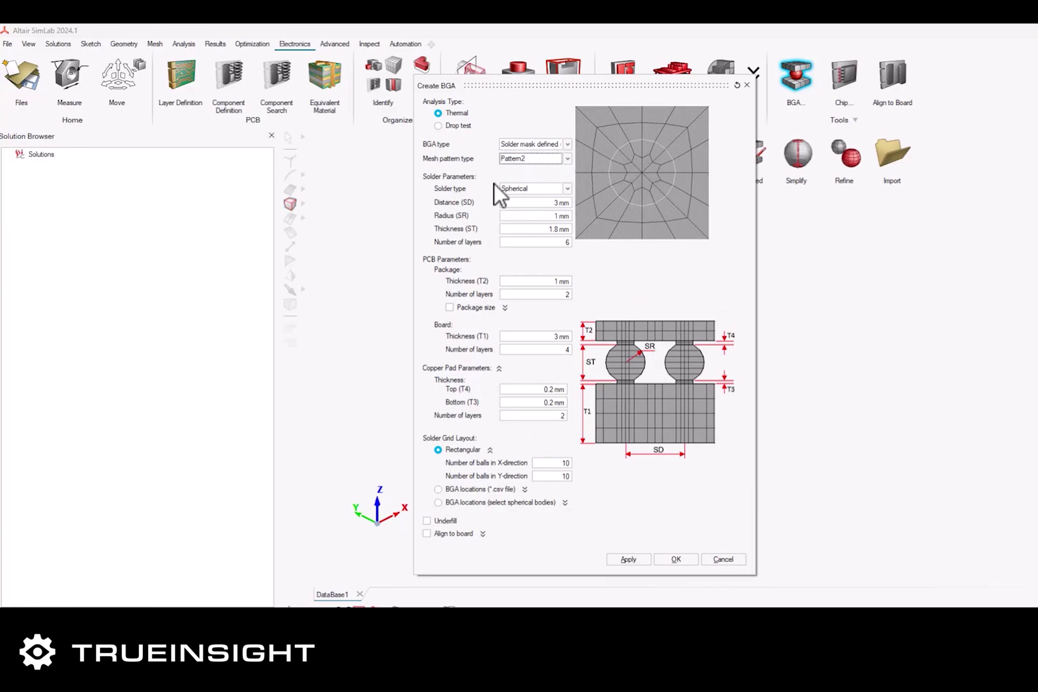
Keep the solder type Spherical and leave Align to board unchecked
{"action": "left_click", "coordinate": [524, 192]}
{"action": "left_click", "coordinate": [524, 201]}
{"action": "left_click", "coordinate": [526, 192]}
{"action": "left_click", "coordinate": [518, 207]}
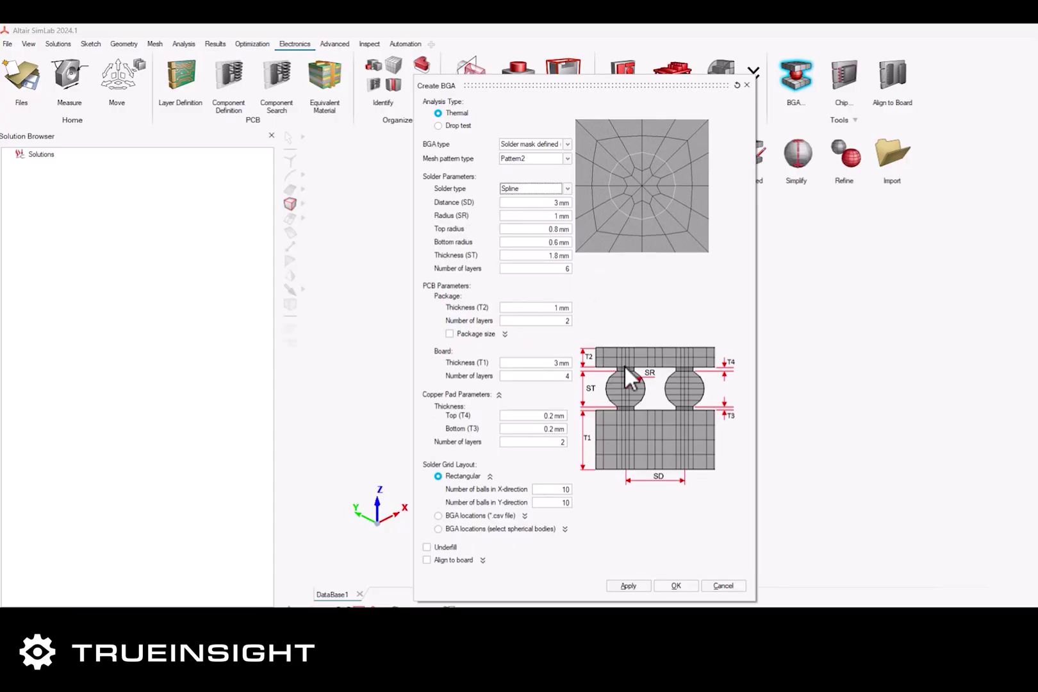
{"action": "left_click", "coordinate": [544, 189]}
{"action": "left_click", "coordinate": [535, 200]}
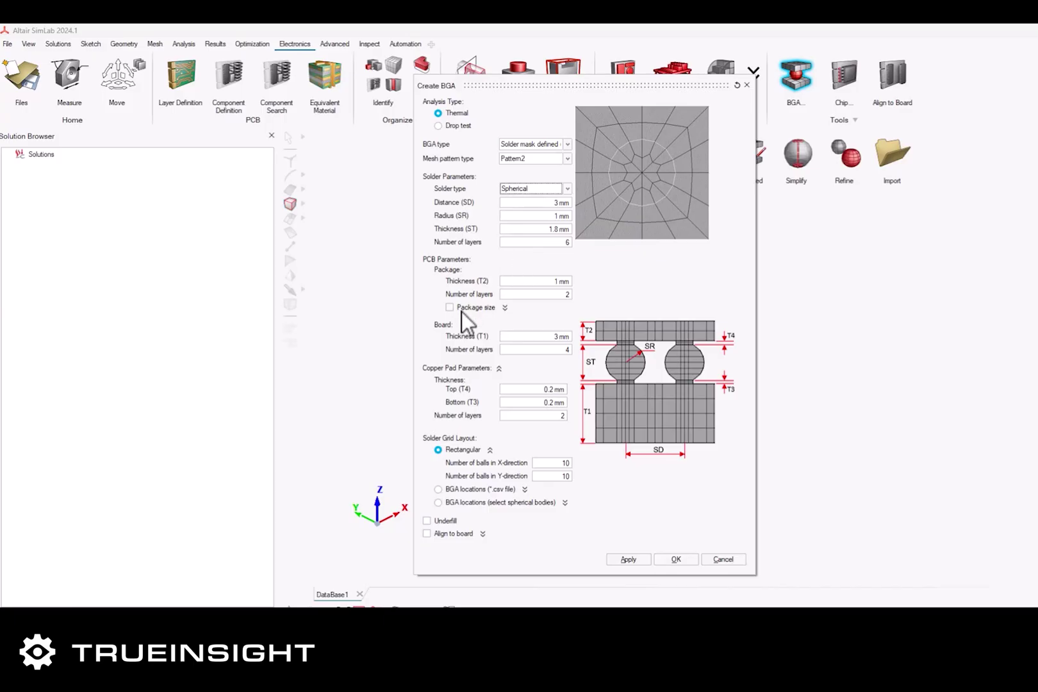
{"action": "left_click", "coordinate": [482, 533]}
{"action": "left_click", "coordinate": [427, 533]}
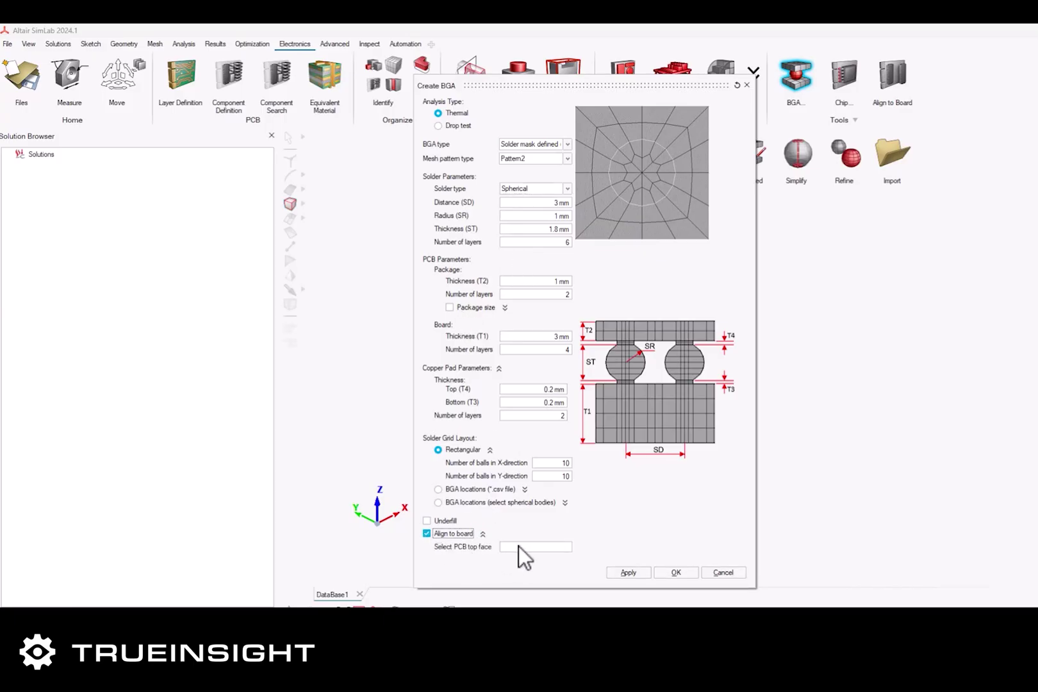
{"action": "left_click", "coordinate": [427, 533]}
{"action": "left_click", "coordinate": [542, 502]}
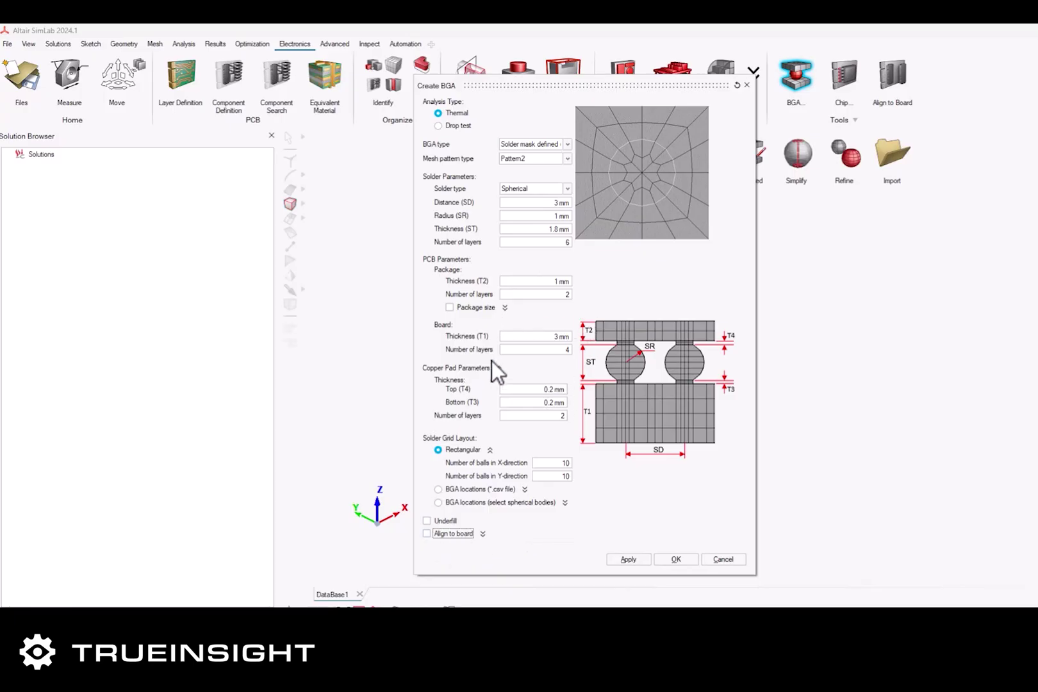
Create the BGA with these settings and orbit the new model toward a side view
{"action": "left_click", "coordinate": [669, 560]}
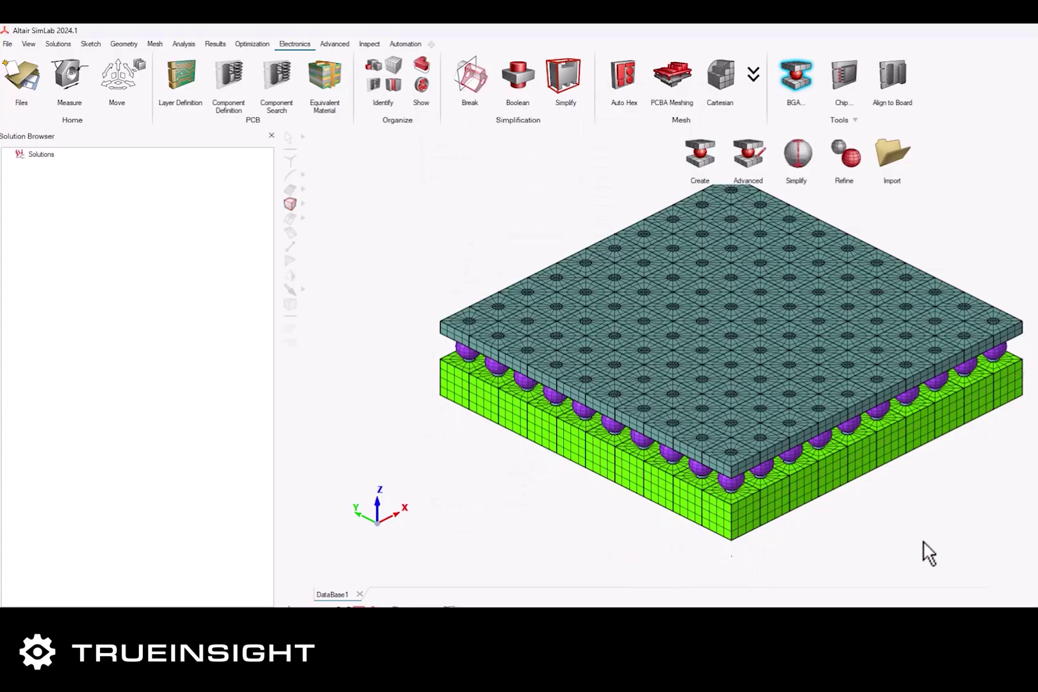
{"action": "middle_click_drag", "start_coordinate": [919, 517], "coordinate": [900, 510]}
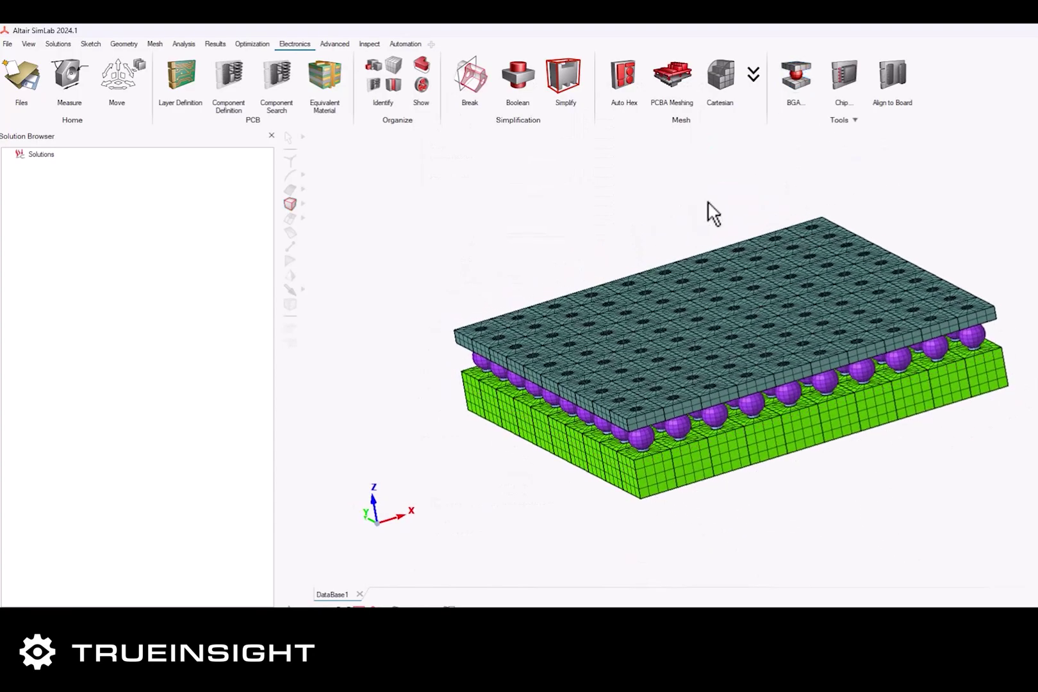
{"action": "middle_click_drag", "start_coordinate": [711, 214], "coordinate": [843, 435]}
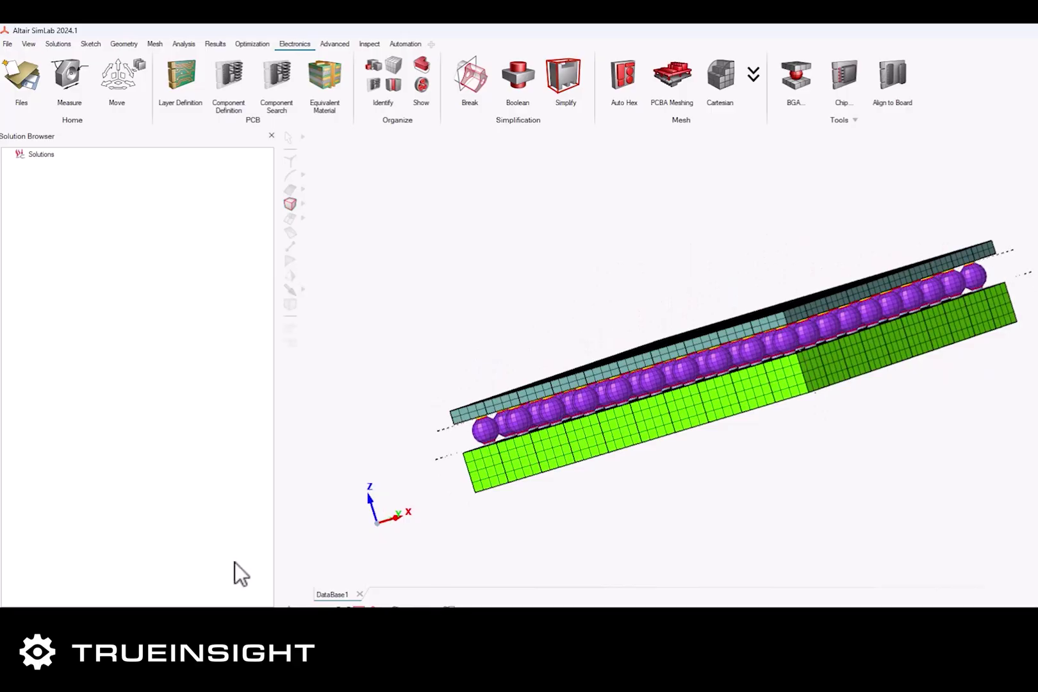
In the Assembly Browser, select the Package and Bottom_Copper_Pad parts and inspect them from several angles
{"action": "left_click", "coordinate": [231, 612]}
{"action": "middle_click_drag", "start_coordinate": [665, 319], "coordinate": [673, 370]}
{"action": "left_click", "coordinate": [673, 370]}
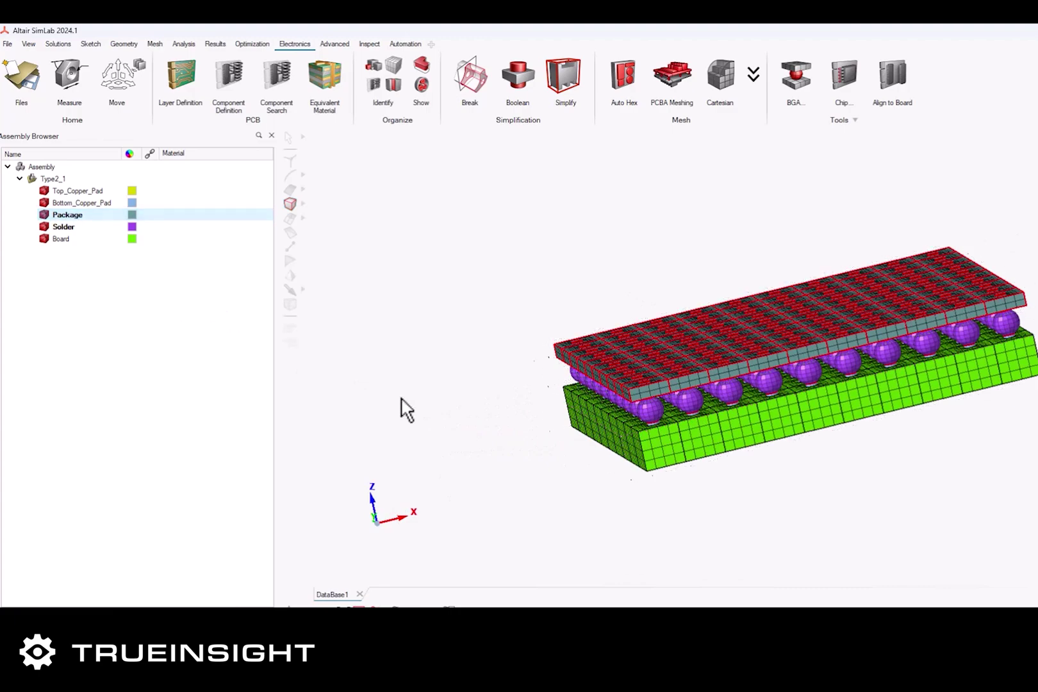
{"action": "left_click", "coordinate": [79, 202]}
{"action": "middle_click_drag", "start_coordinate": [648, 469], "coordinate": [644, 419]}
{"action": "scroll", "coordinate": [644, 419], "scroll_direction": "up", "scroll_amount": 4}
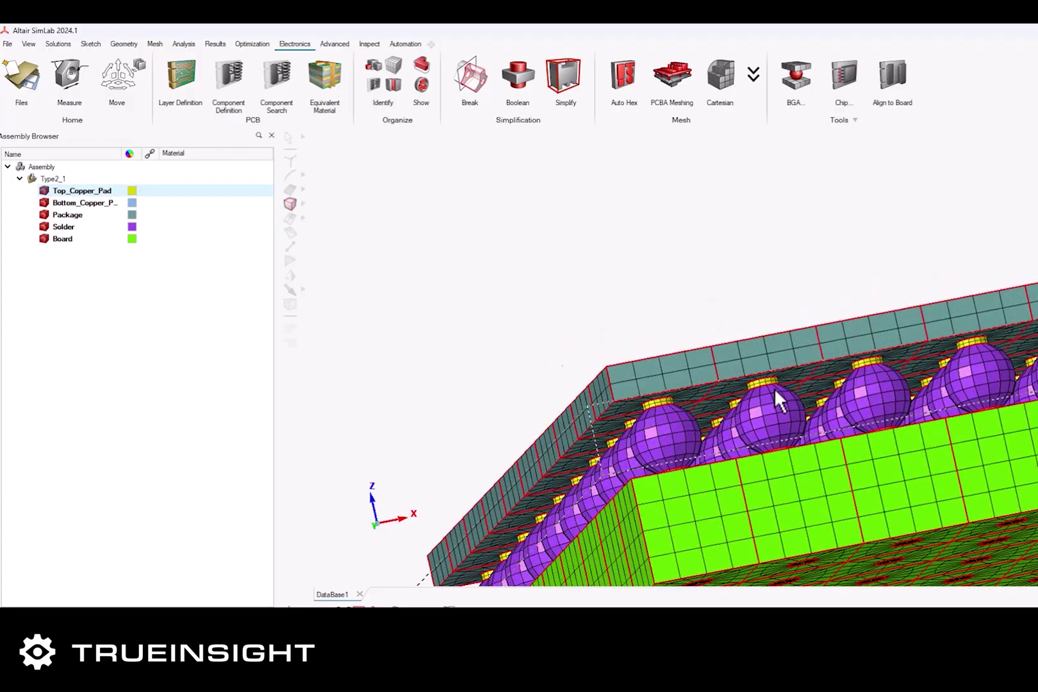
{"action": "scroll", "coordinate": [775, 417], "scroll_direction": "down", "scroll_amount": 3}
{"action": "middle_click_drag", "start_coordinate": [852, 457], "coordinate": [950, 523]}
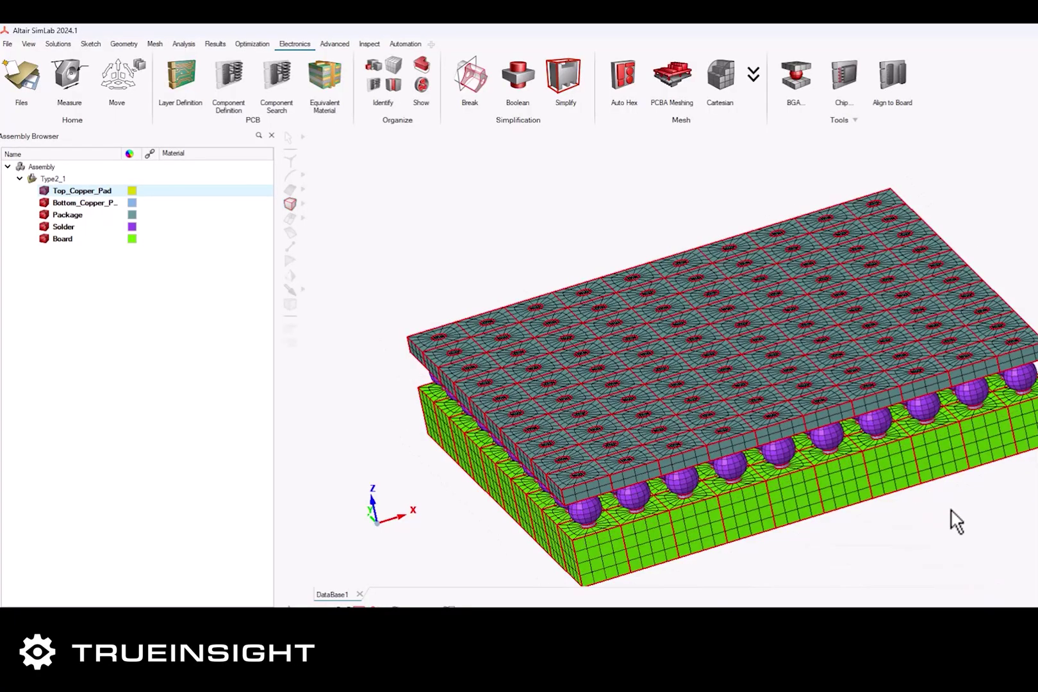